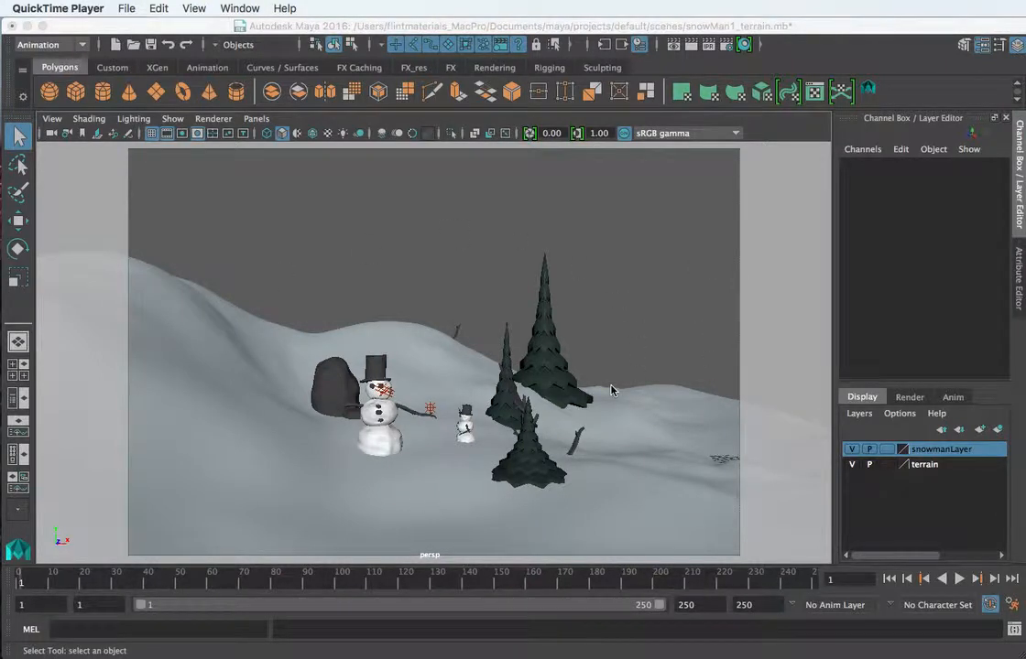
- Select the large animated snowman standing in front of the rock in the snowy terrain scene
{"action": "scroll", "coordinate": [355, 389], "scroll_direction": "up", "scroll_amount": 4}
{"action": "left_click", "coordinate": [377, 383]}
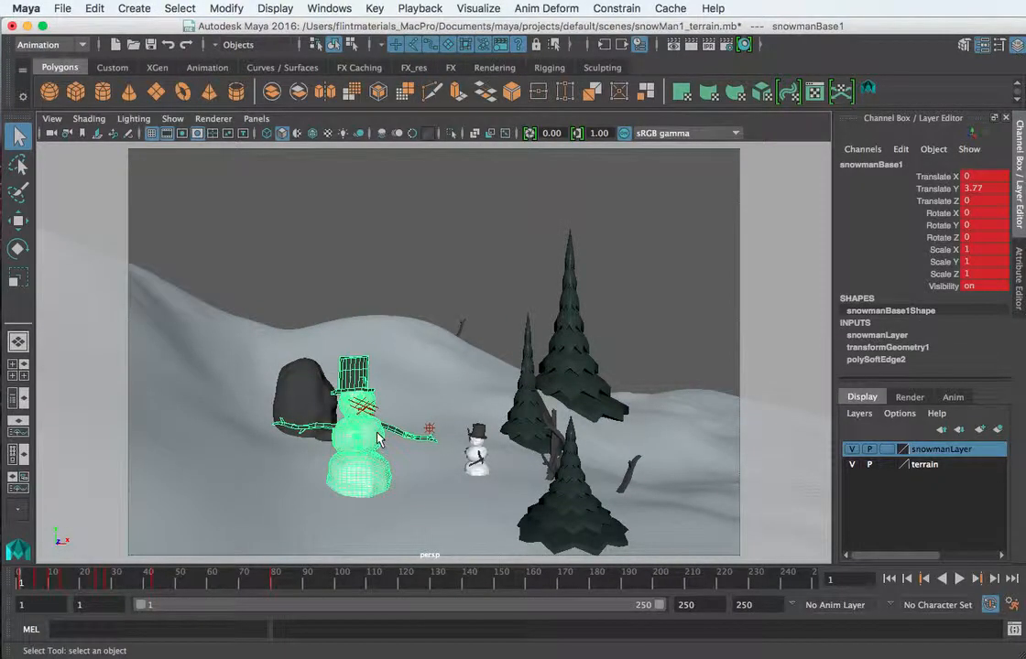
{"action": "scroll", "coordinate": [376, 439], "scroll_direction": "down", "scroll_amount": 3}
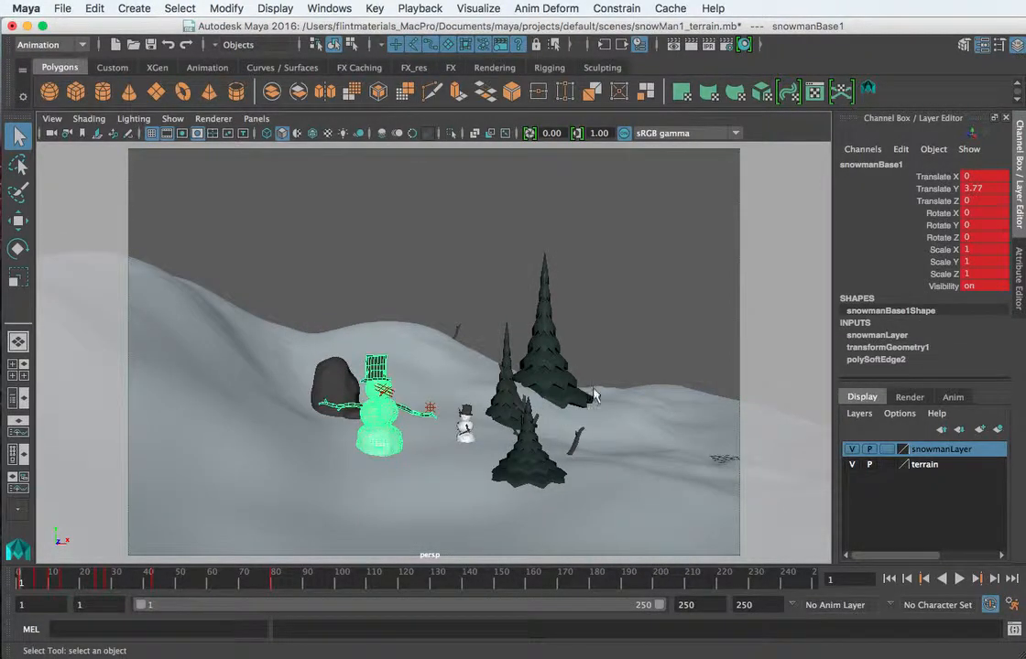
{"action": "left_click_drag", "start_coordinate": [644, 296], "coordinate": [588, 346]}
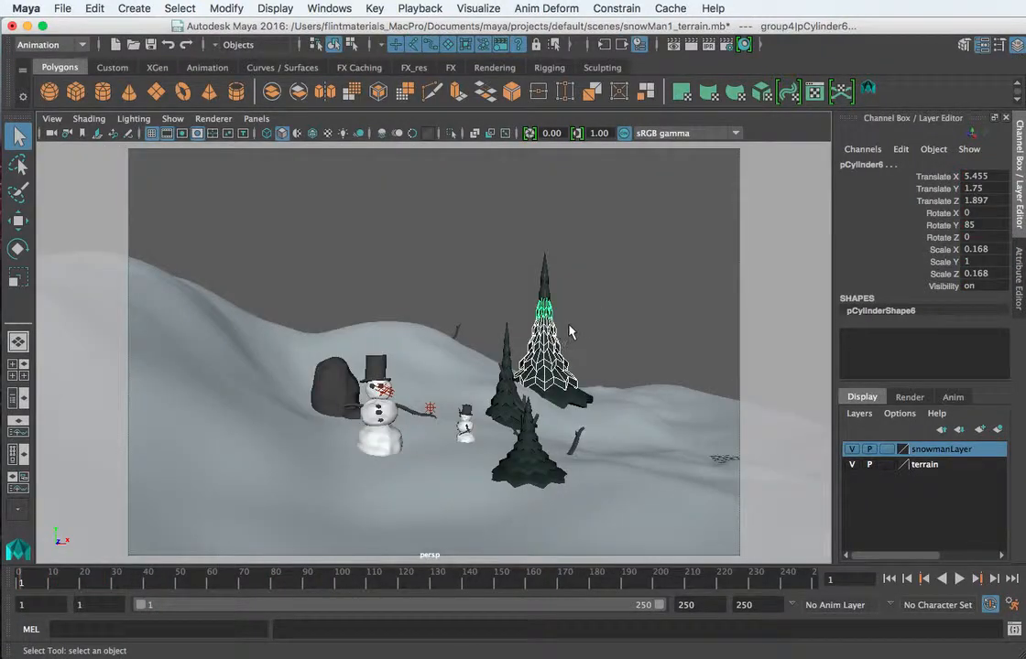
{"action": "left_click", "coordinate": [390, 439]}
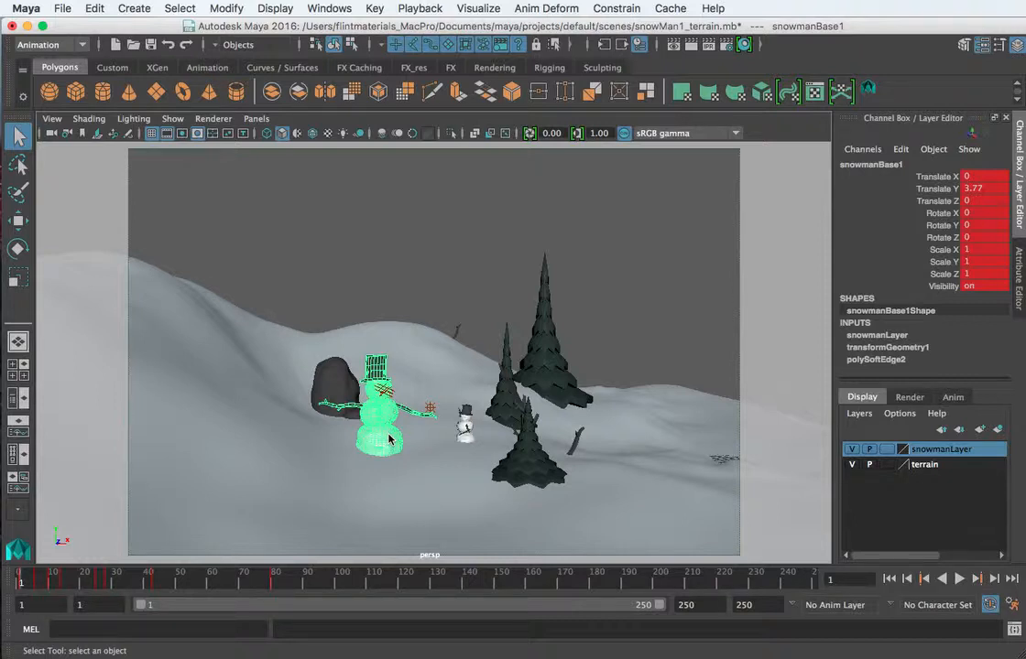
{"action": "scroll", "coordinate": [389, 441], "scroll_direction": "up", "scroll_amount": 2}
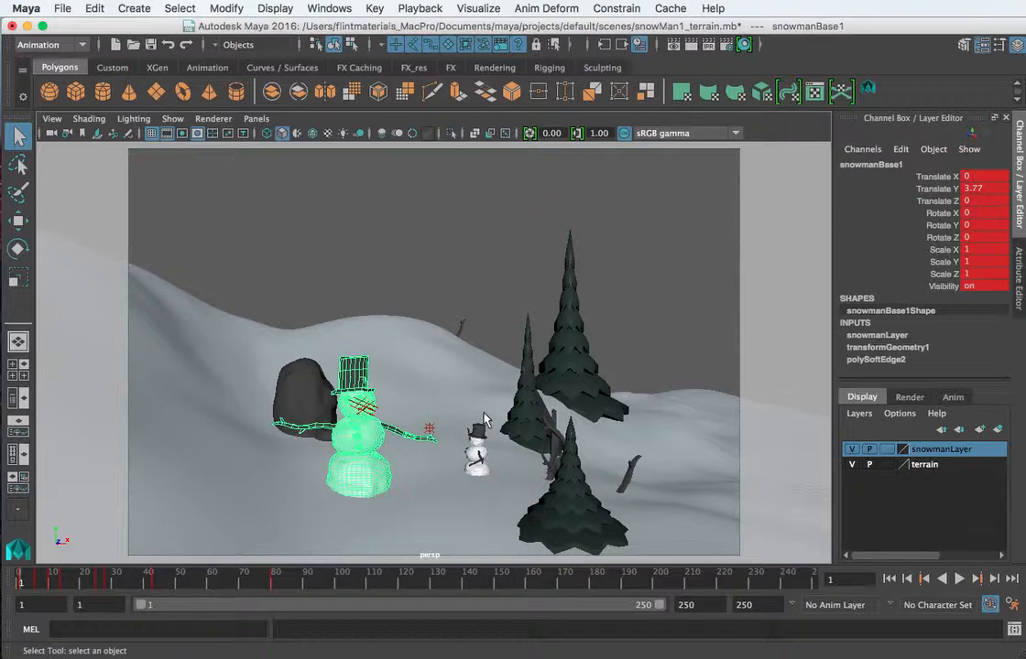
{"action": "left_click_drag", "start_coordinate": [591, 379], "coordinate": [371, 357], "text": "alt"}
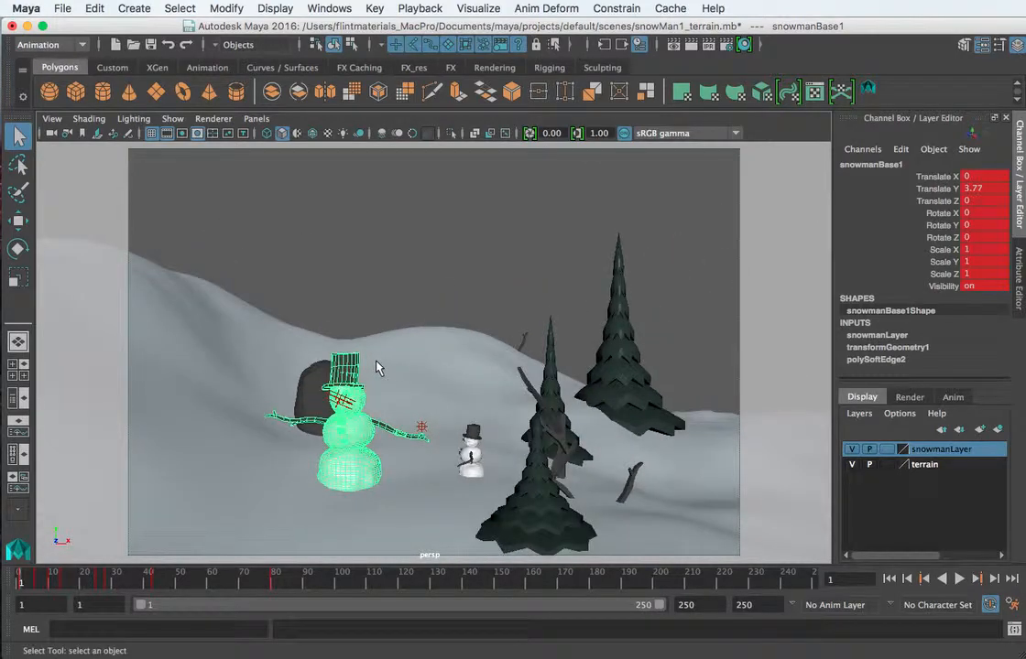
- Play back the large snowman's animation across the 1–250 frame range and return to frame 1
{"action": "left_click_drag", "start_coordinate": [151, 582], "coordinate": [856, 629]}
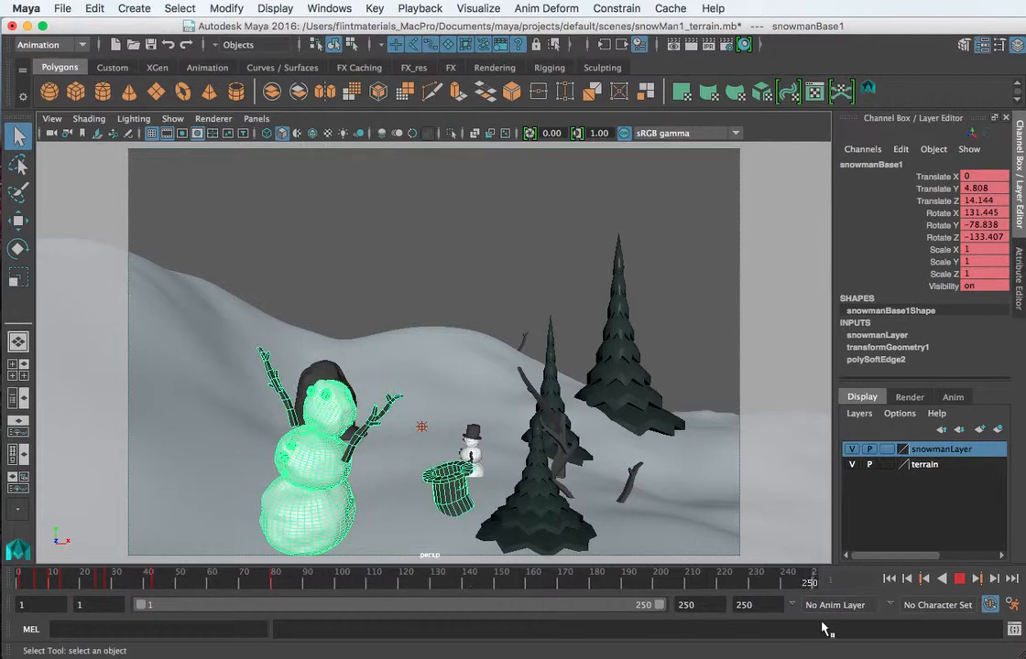
{"action": "left_click", "coordinate": [26, 571]}
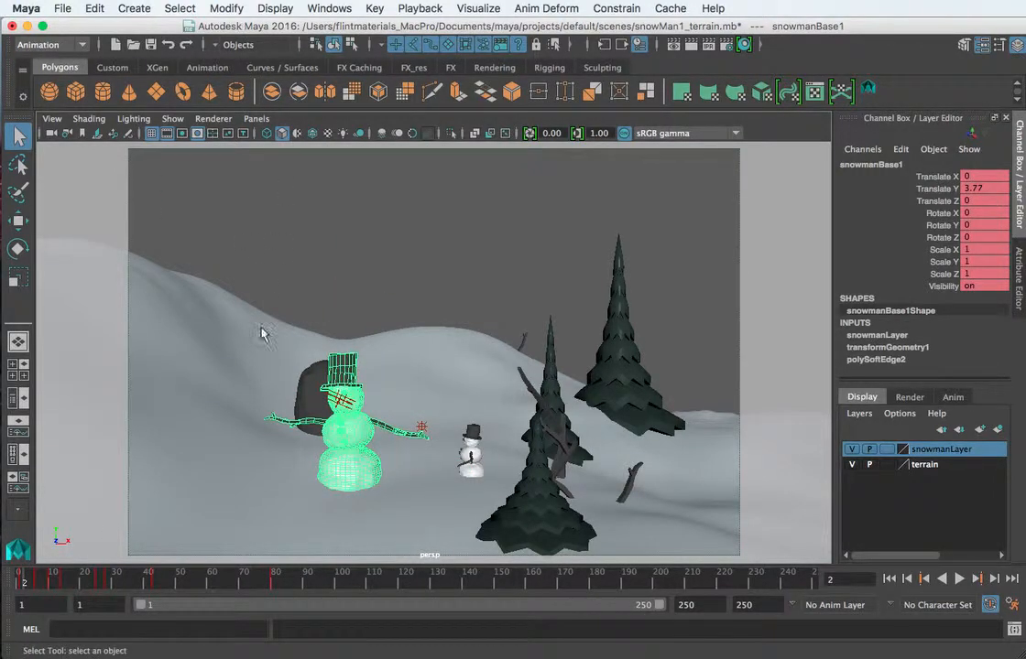
{"action": "key", "text": "alt+v"}
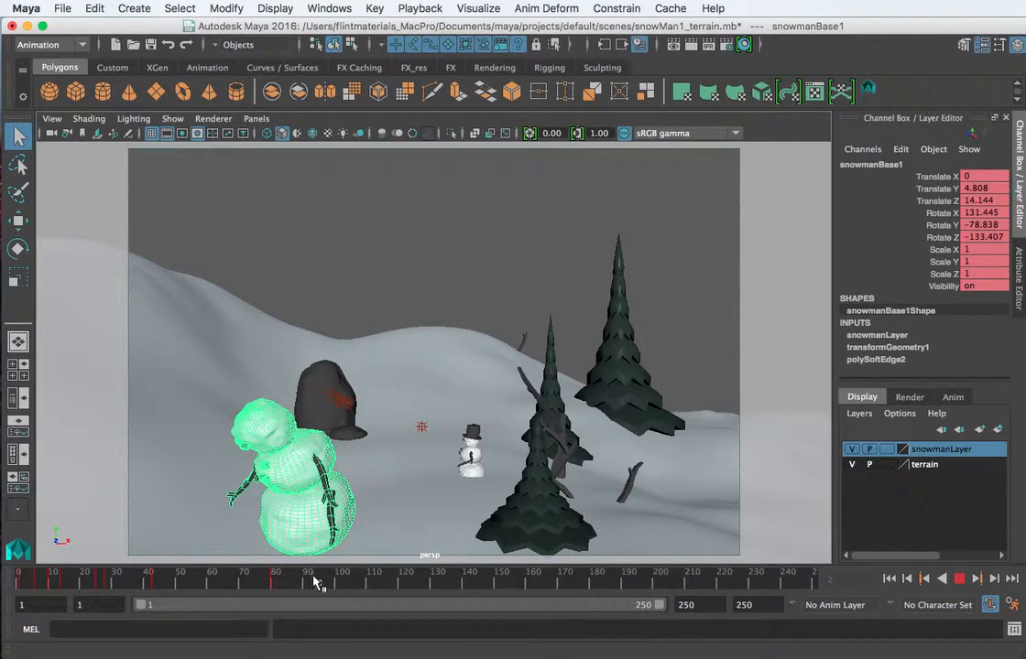
{"action": "key", "text": "alt+v"}
{"action": "key", "text": "alt+shift+v"}
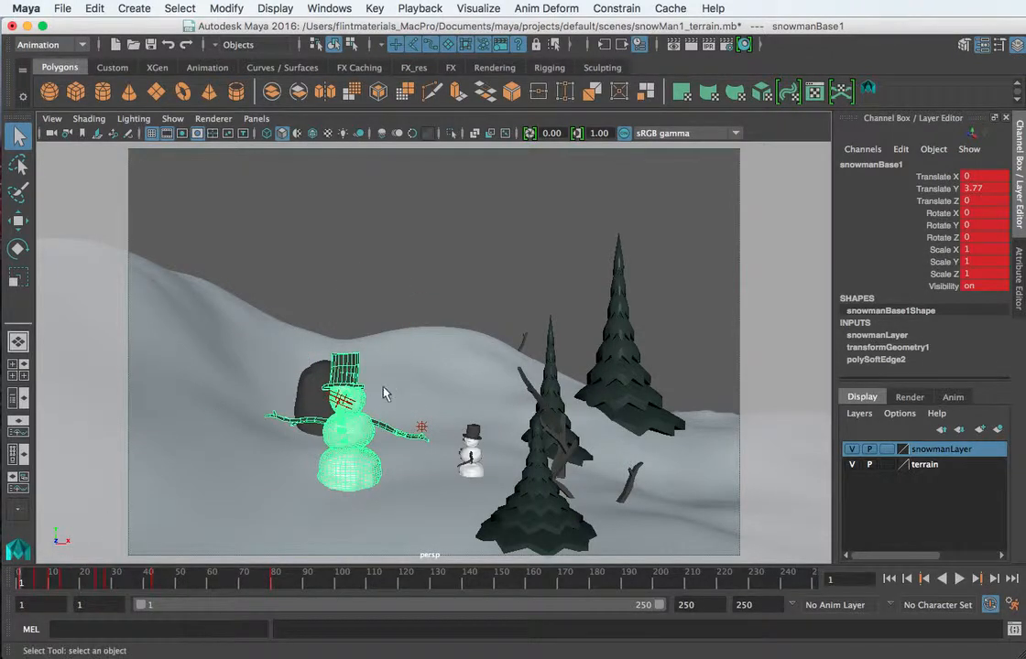
- Create a playblast of the snowman animation from the perspective view
{"action": "left_click", "coordinate": [229, 9]}
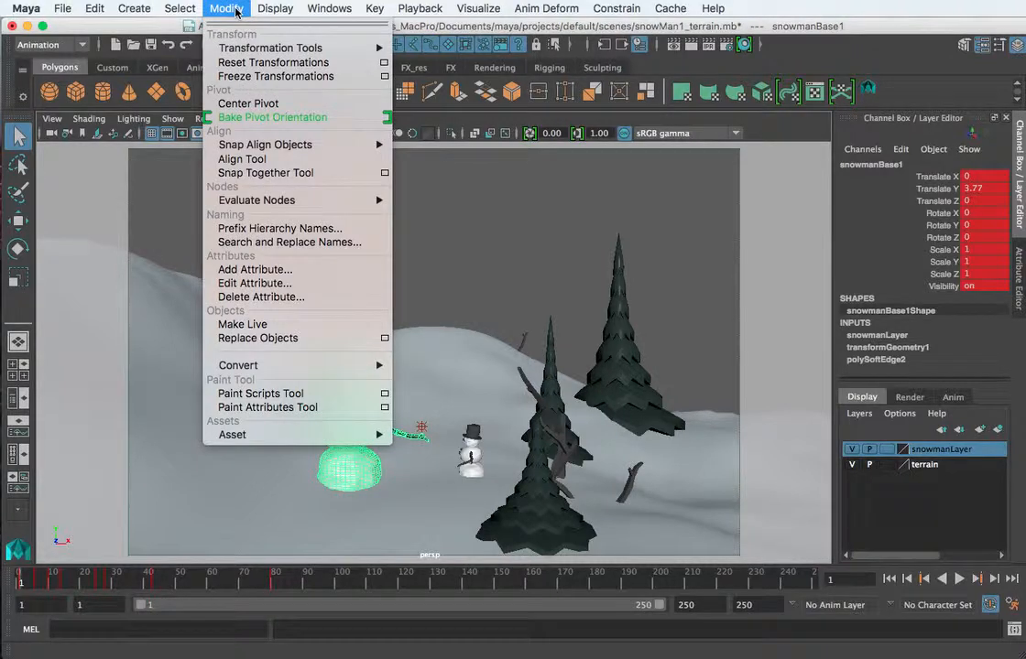
{"action": "mouse_move", "coordinate": [325, 14]}
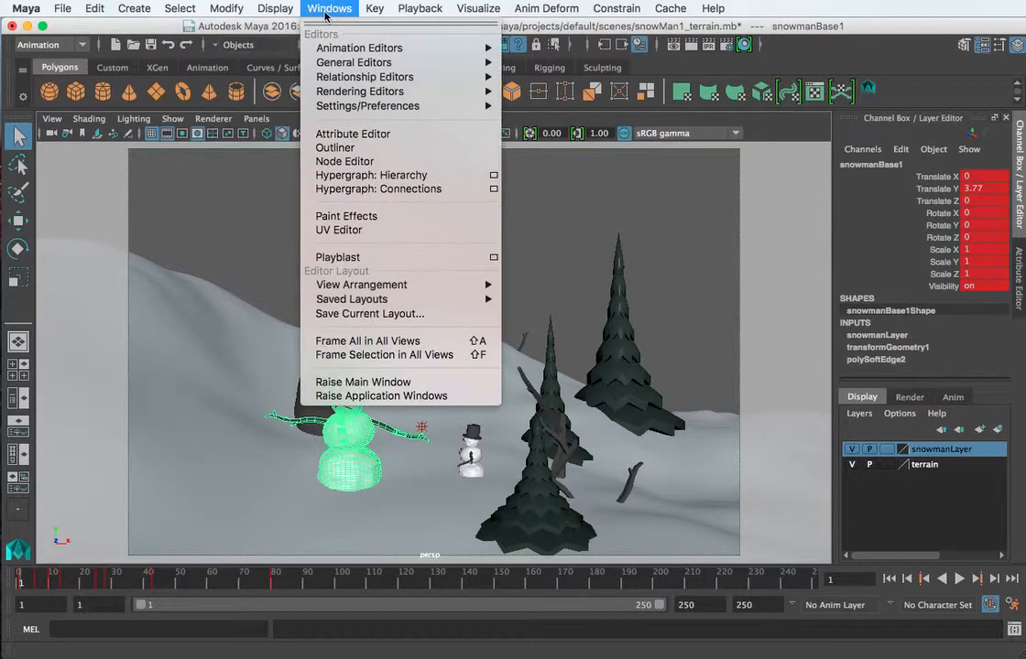
{"action": "left_click", "coordinate": [338, 260]}
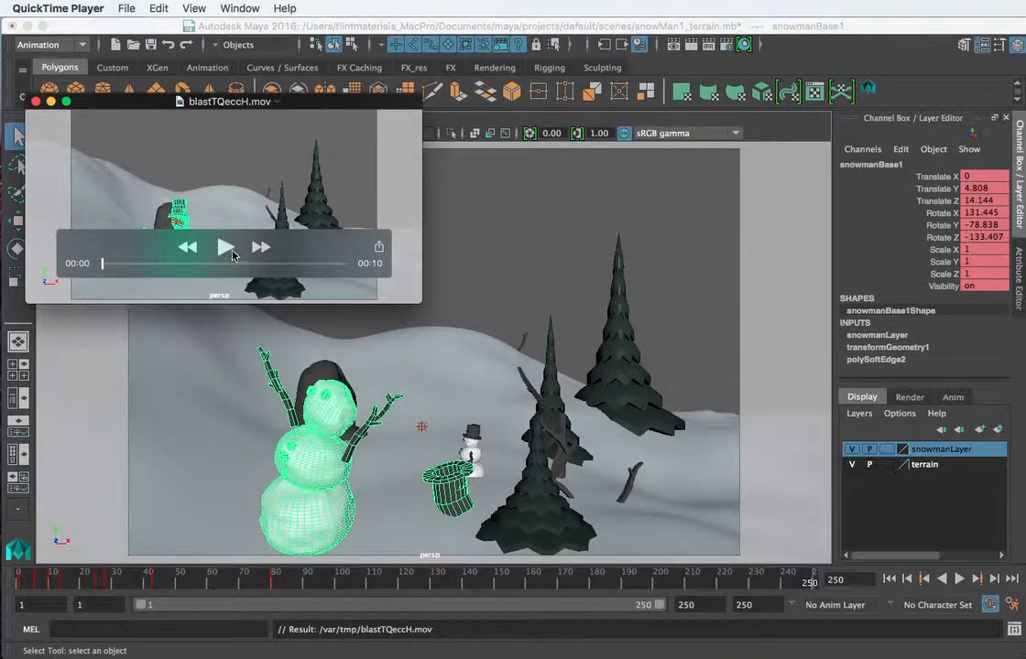
- Watch the playblast movie in an enlarged player window and close it
{"action": "left_click_drag", "start_coordinate": [414, 300], "coordinate": [536, 365]}
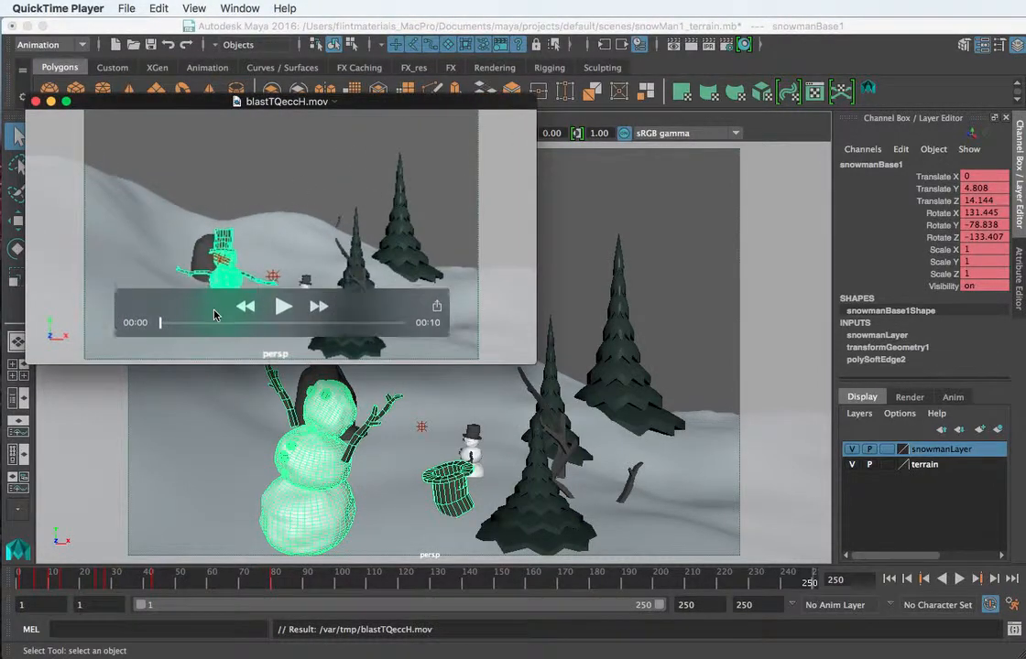
{"action": "left_click_drag", "start_coordinate": [214, 315], "coordinate": [201, 366]}
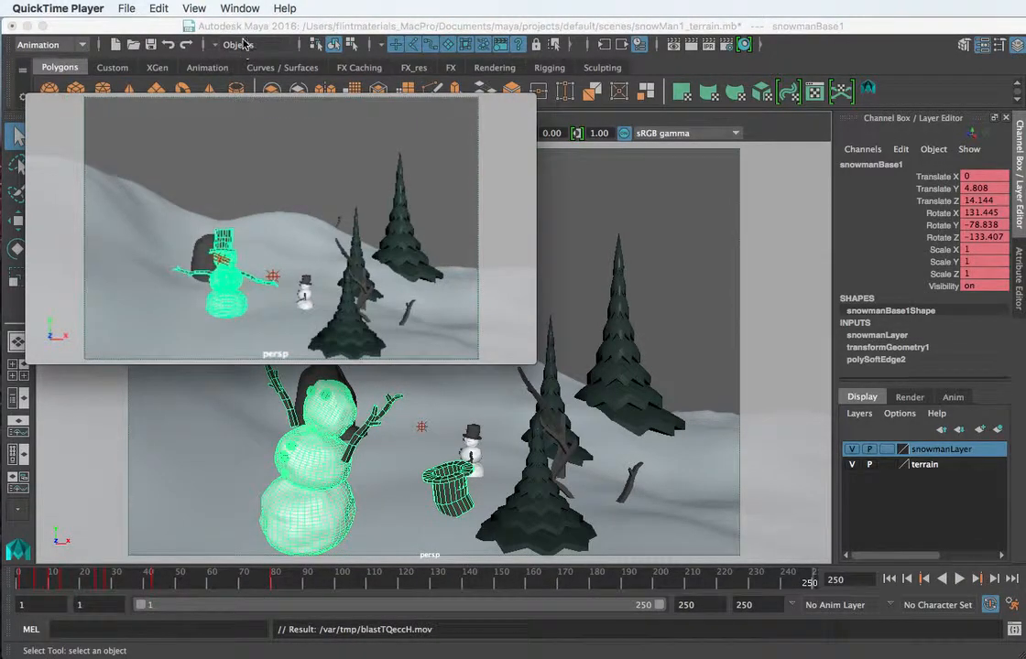
{"action": "mouse_move", "coordinate": [298, 240]}
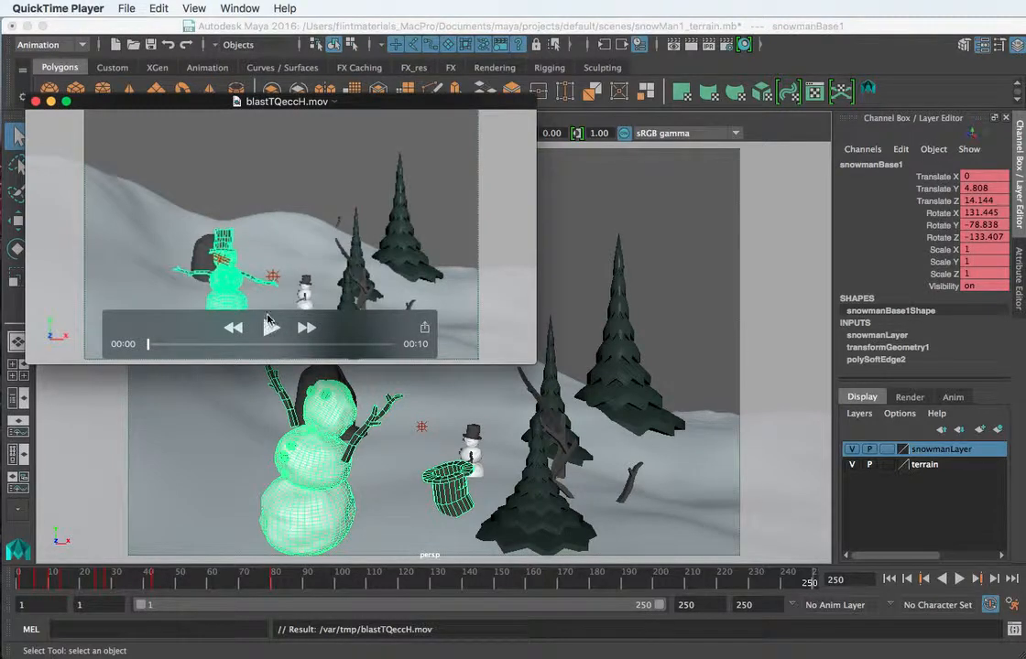
{"action": "left_click", "coordinate": [270, 327]}
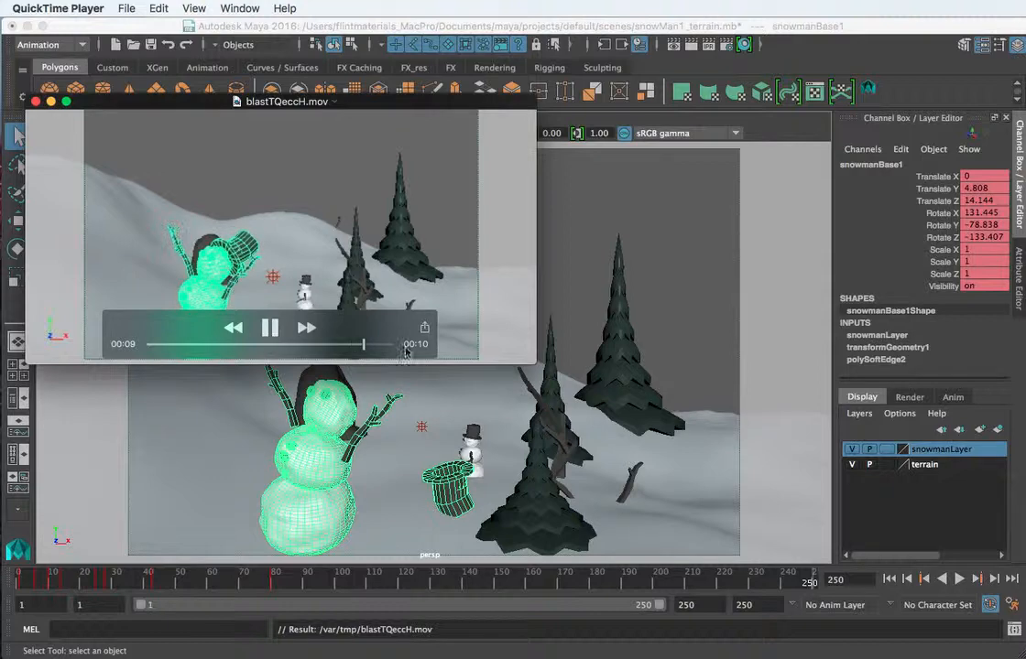
{"action": "left_click", "coordinate": [36, 102]}
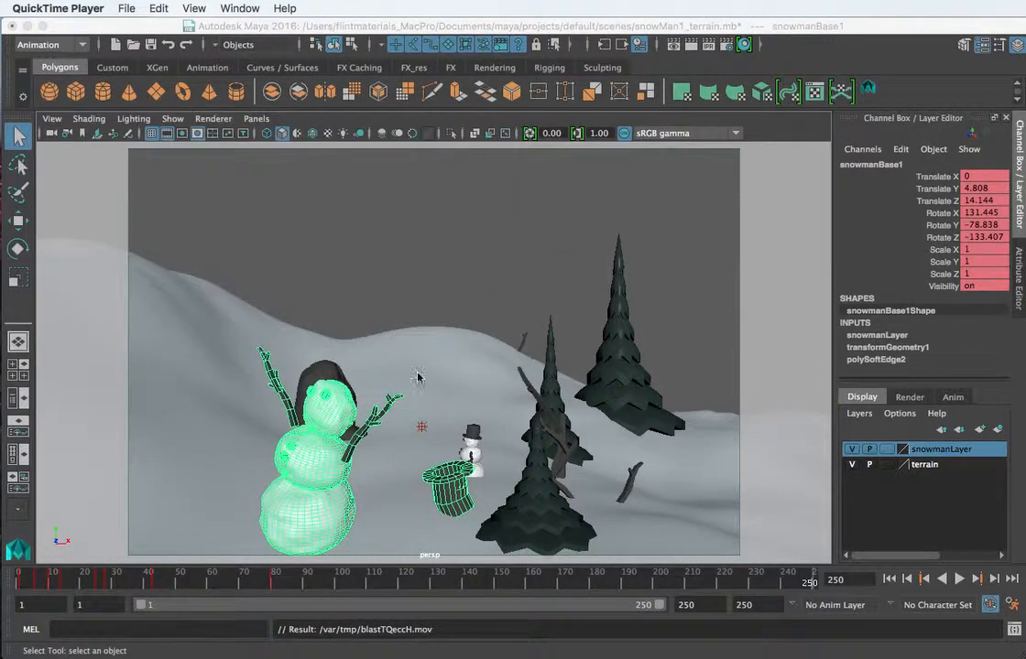
- Select the large snowman and set up its Export Selection with the mayaBinary file type
{"action": "left_click", "coordinate": [513, 355]}
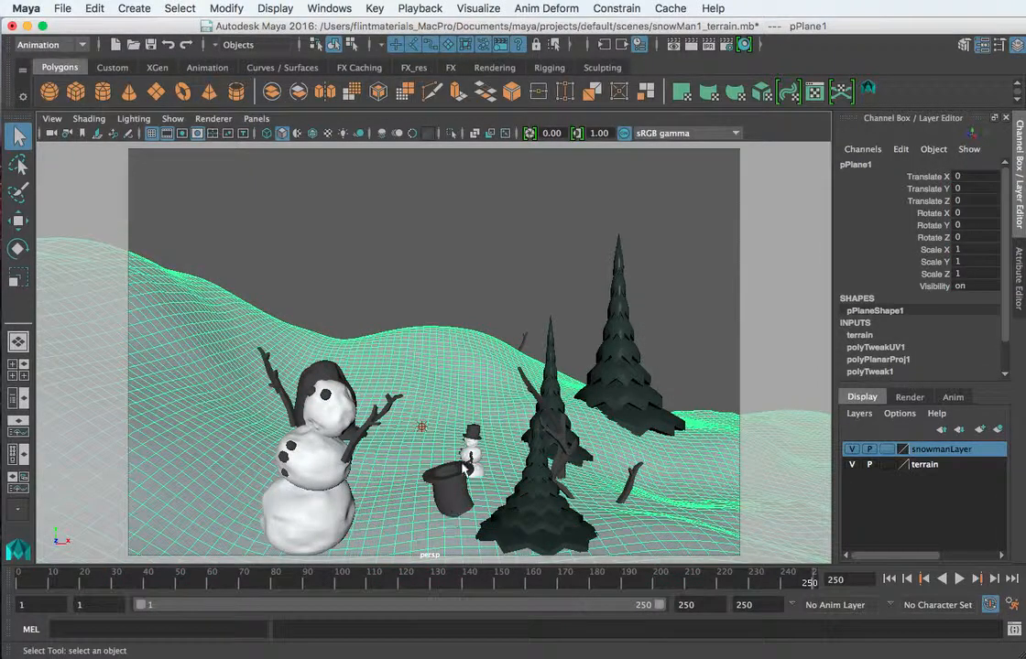
{"action": "left_click", "coordinate": [312, 530]}
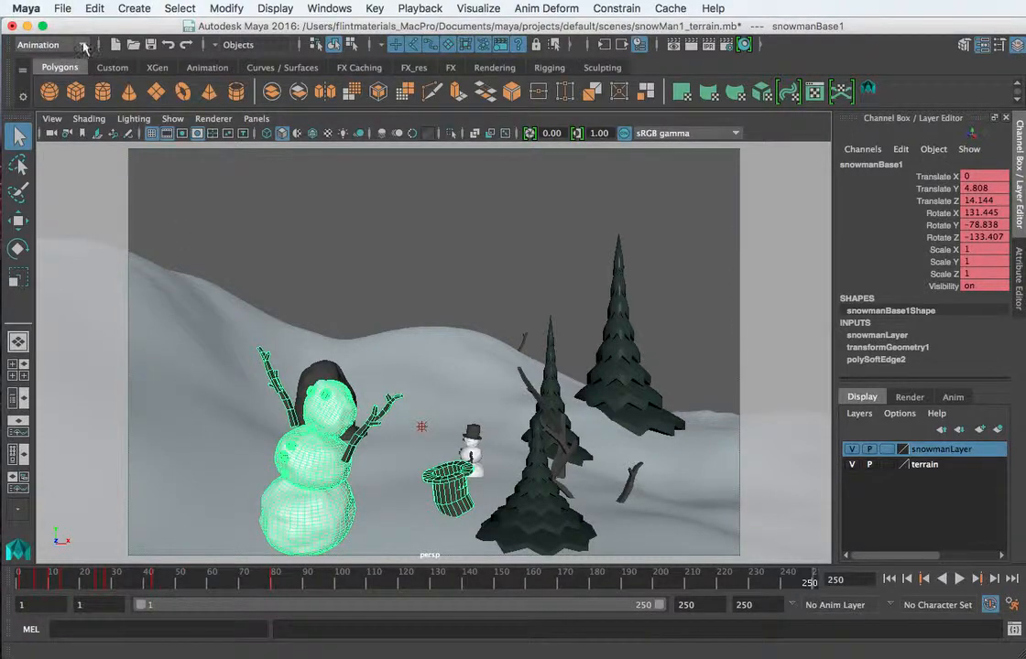
{"action": "left_click", "coordinate": [64, 9]}
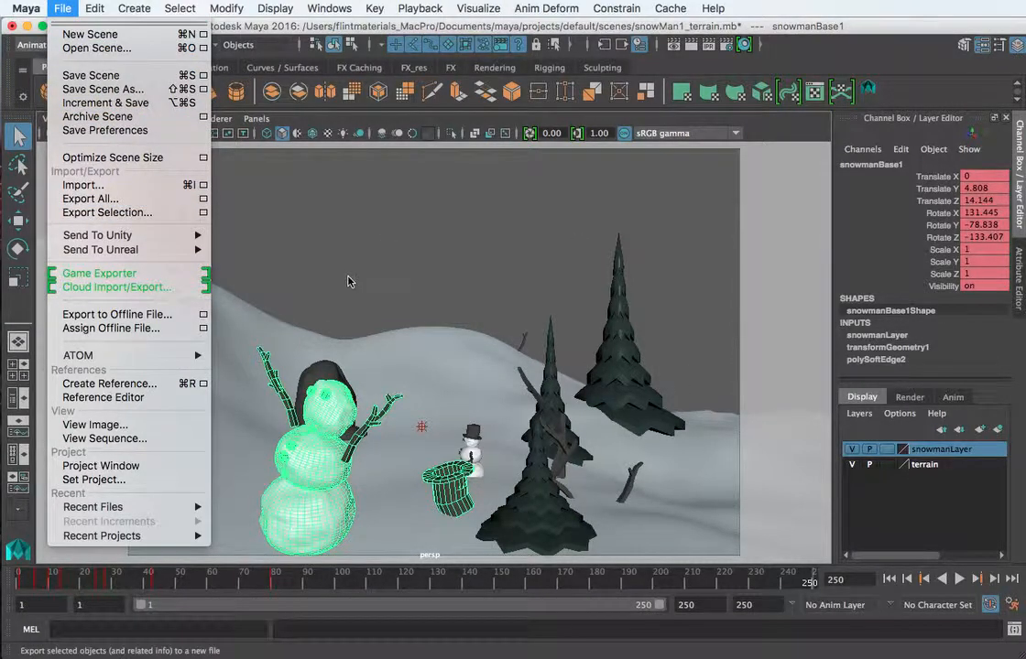
{"action": "left_click", "coordinate": [205, 214]}
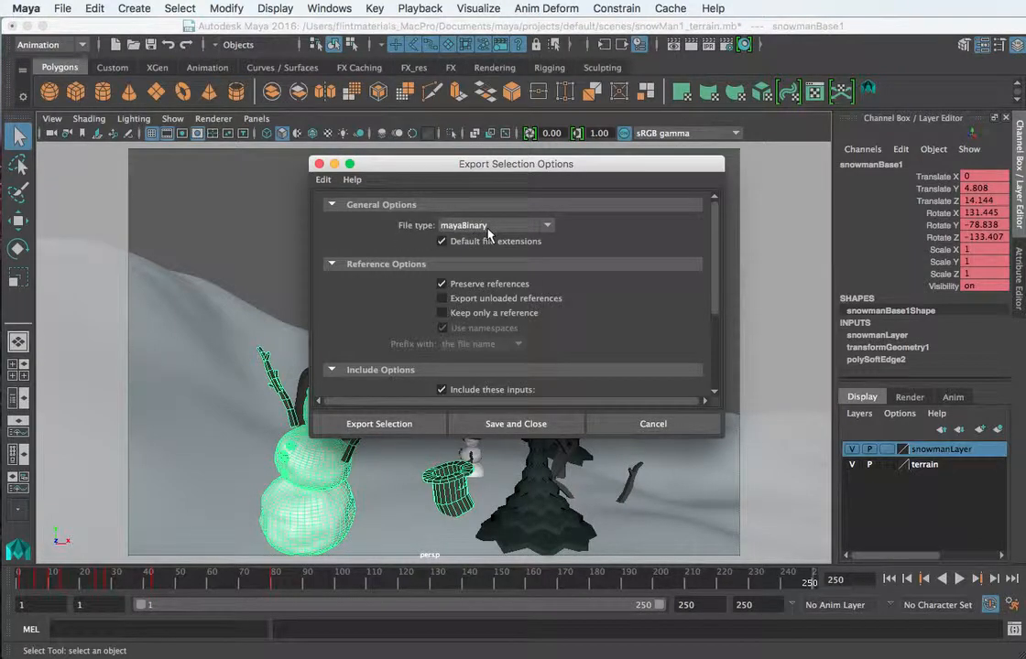
{"action": "left_click_drag", "start_coordinate": [406, 163], "coordinate": [388, 119]}
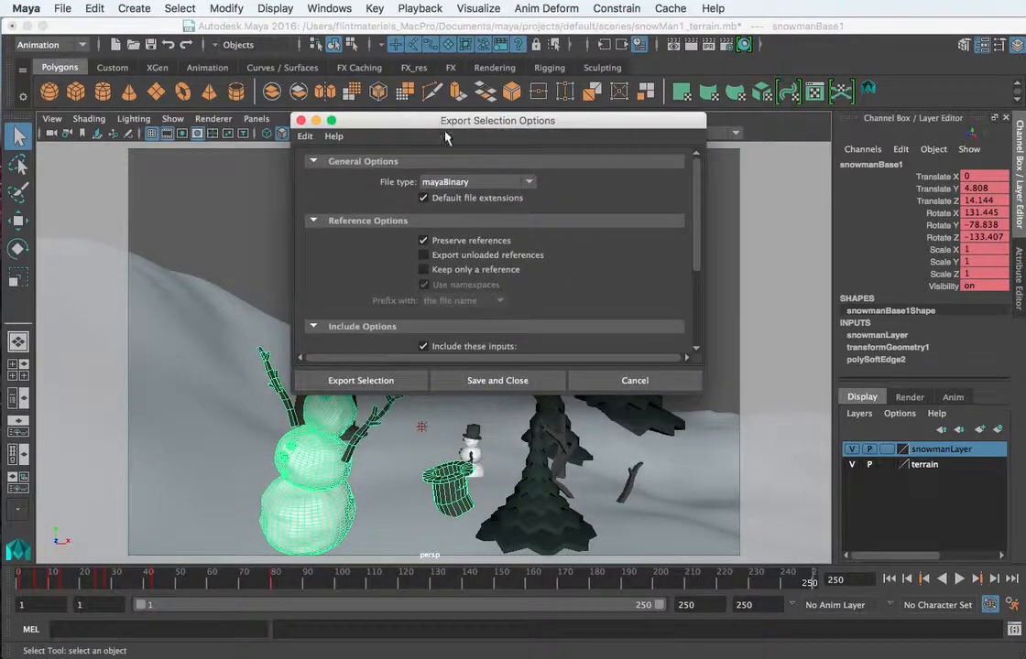
{"action": "left_click", "coordinate": [509, 183]}
{"action": "left_click", "coordinate": [487, 214]}
{"action": "left_click", "coordinate": [388, 385]}
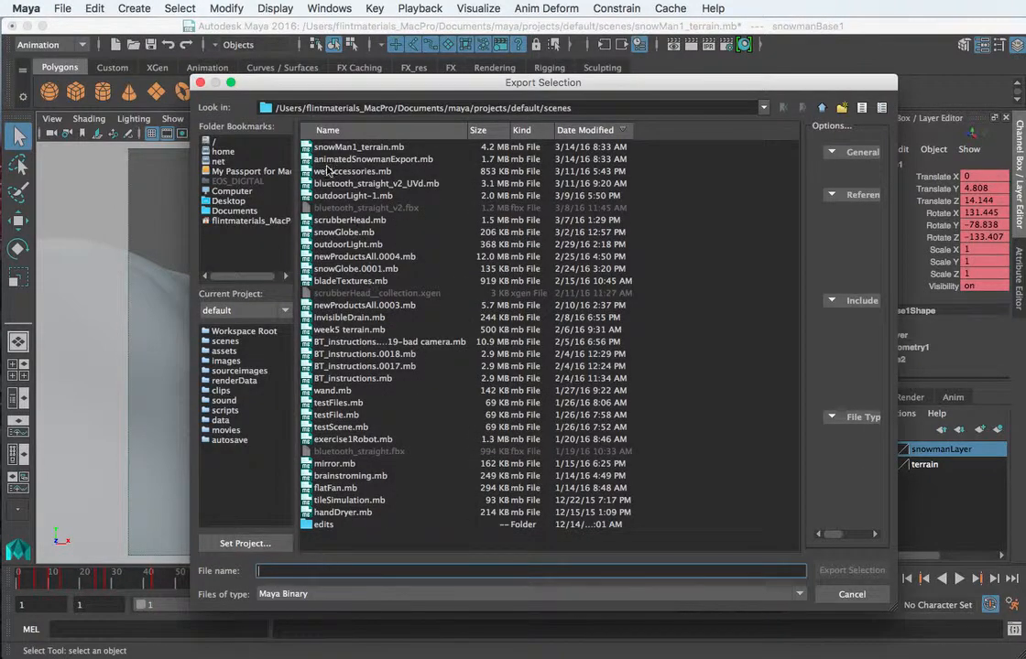
- Export the selected snowman over the existing animatedSnowmanExport.mb file in the scenes folder
{"action": "left_click", "coordinate": [353, 159]}
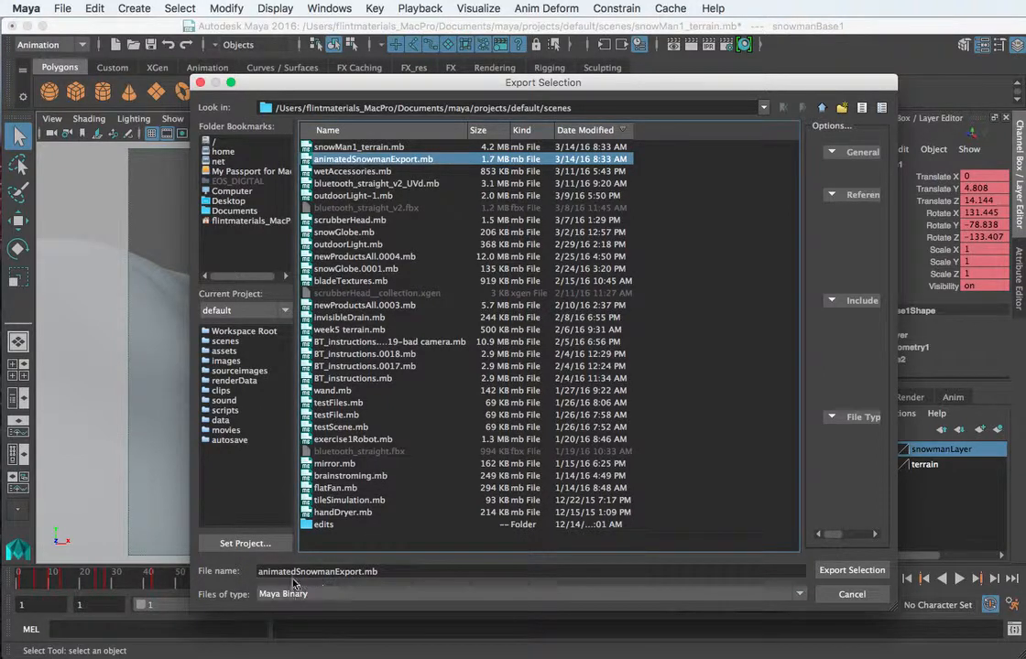
{"action": "left_click", "coordinate": [851, 569]}
{"action": "left_click", "coordinate": [515, 354]}
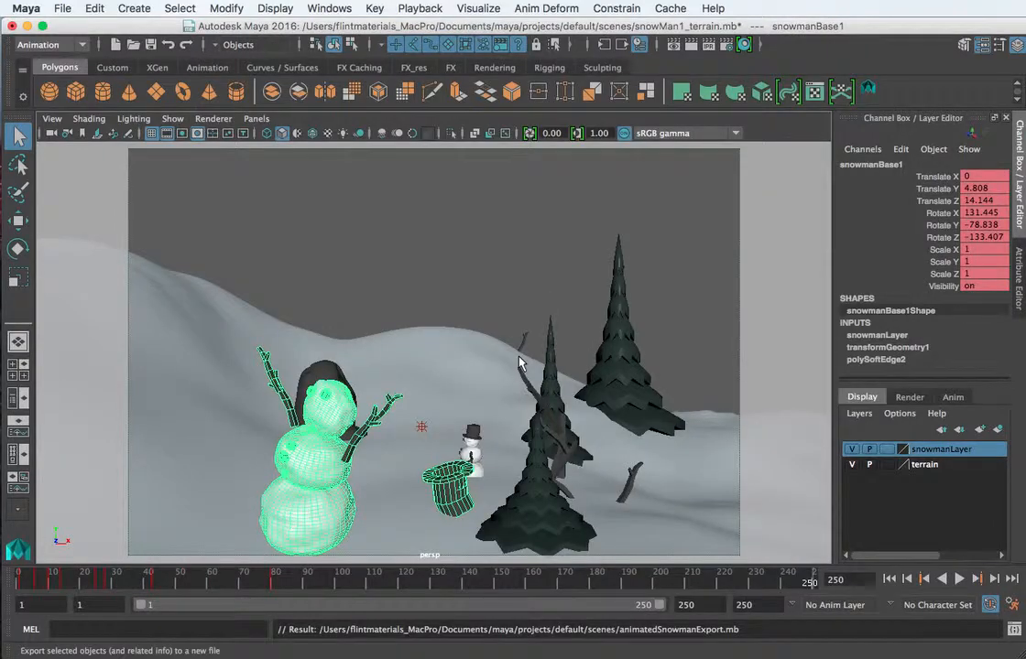
{"action": "key", "text": "alt+v"}
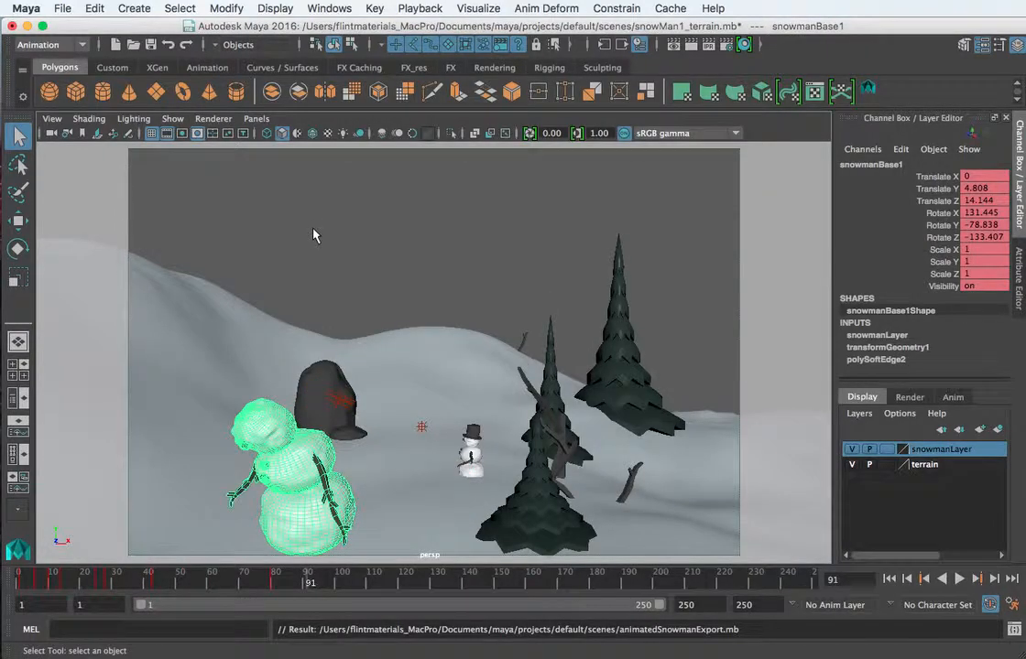
- Open the snowGlobe.mb scene without saving changes to the current scene, and maximize the perspective view
{"action": "left_click", "coordinate": [65, 12]}
{"action": "left_click", "coordinate": [77, 46]}
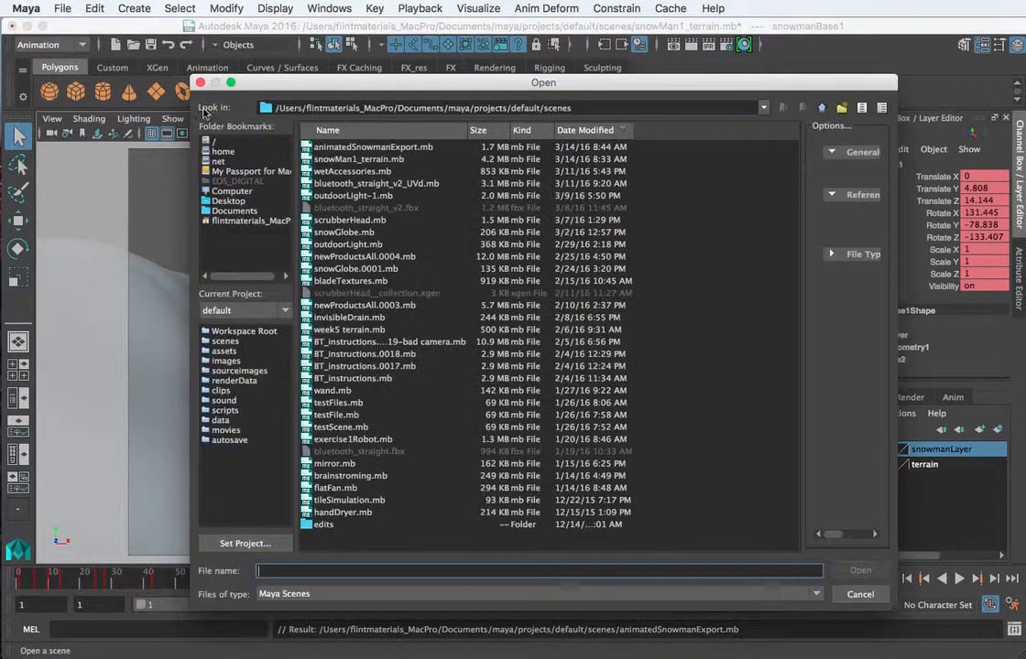
{"action": "left_click", "coordinate": [339, 233]}
{"action": "key", "text": "Return"}
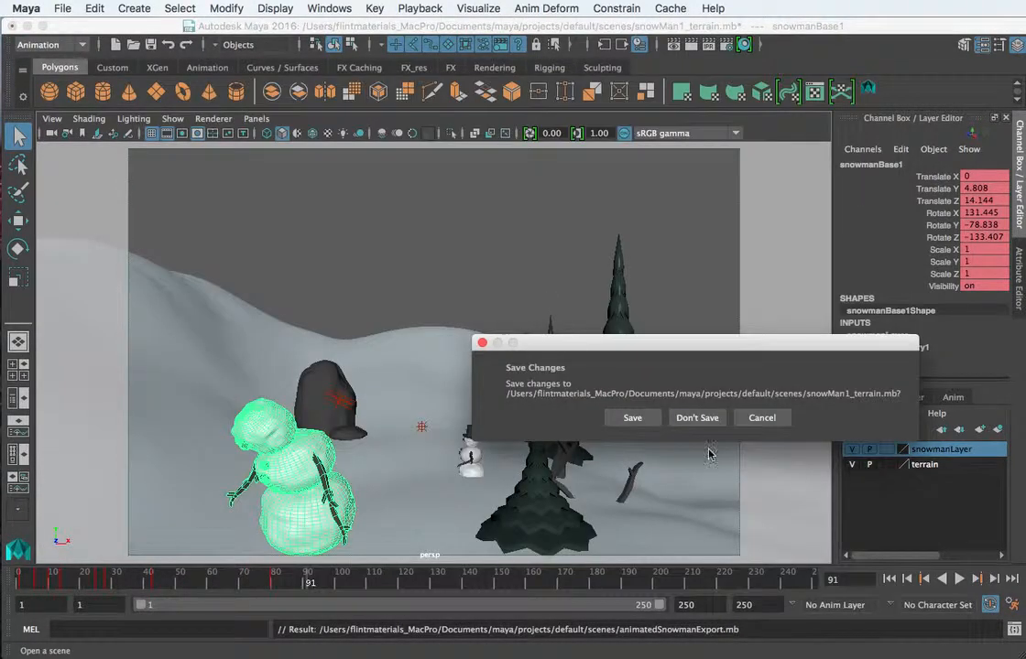
{"action": "left_click", "coordinate": [697, 419]}
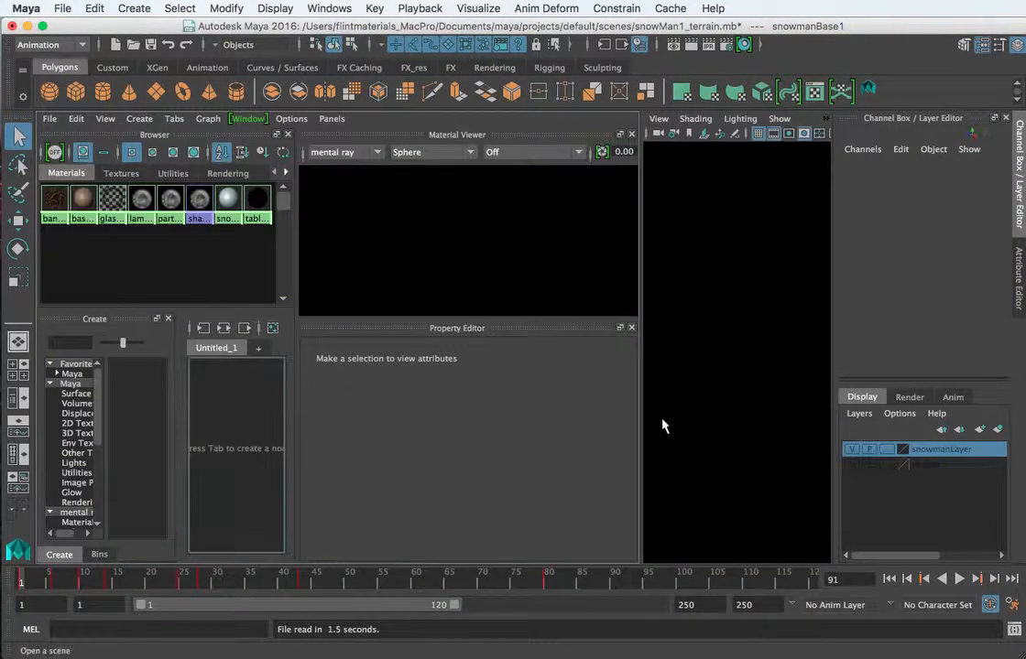
{"action": "key", "text": "space"}
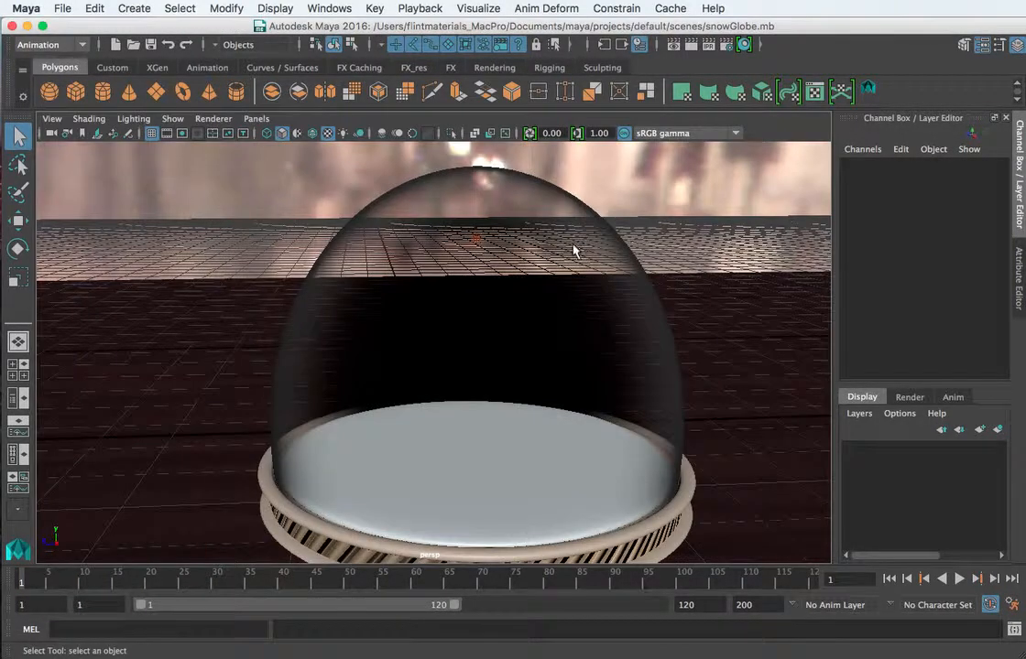
- Put the snow globe, its light and its table into a new display layer and hide that layer
{"action": "left_click_drag", "start_coordinate": [702, 231], "coordinate": [246, 486]}
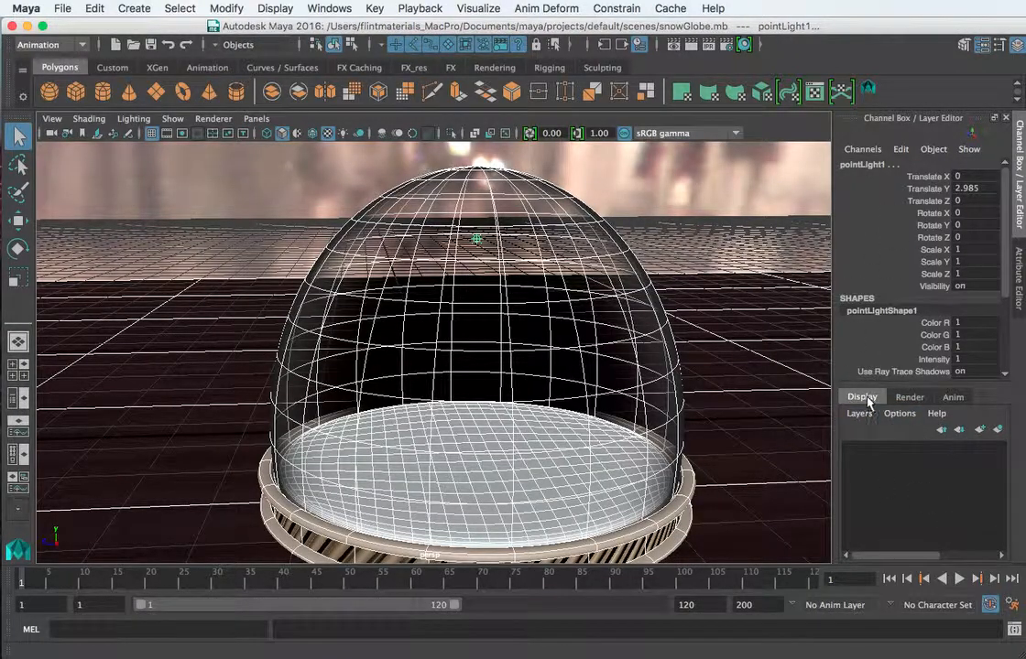
{"action": "left_click", "coordinate": [998, 431]}
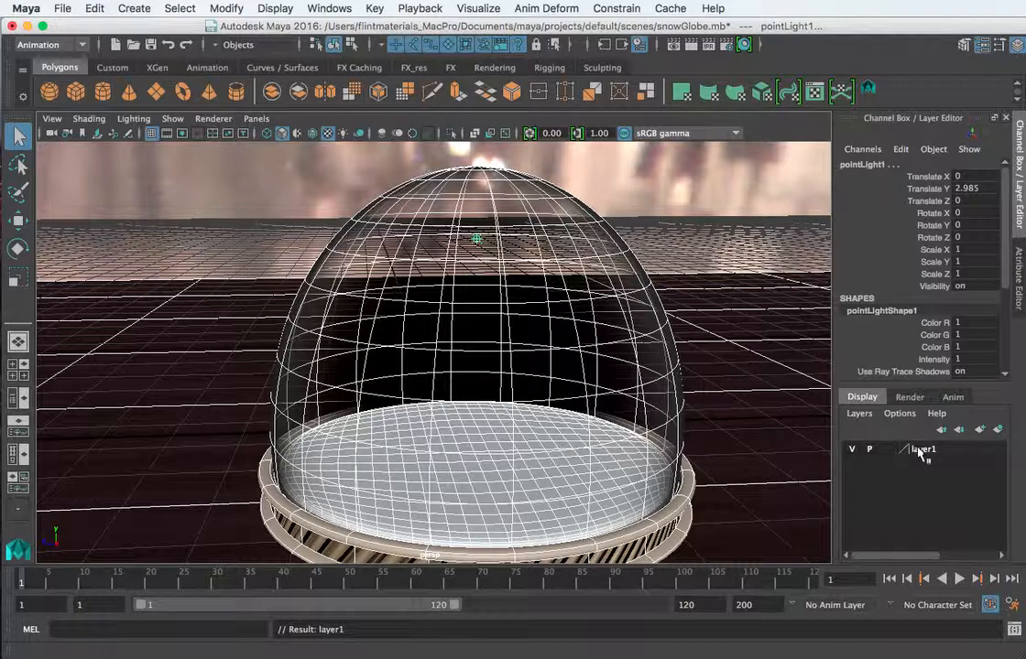
{"action": "left_click", "coordinate": [852, 450]}
{"action": "left_click", "coordinate": [854, 451]}
{"action": "left_click", "coordinate": [853, 451]}
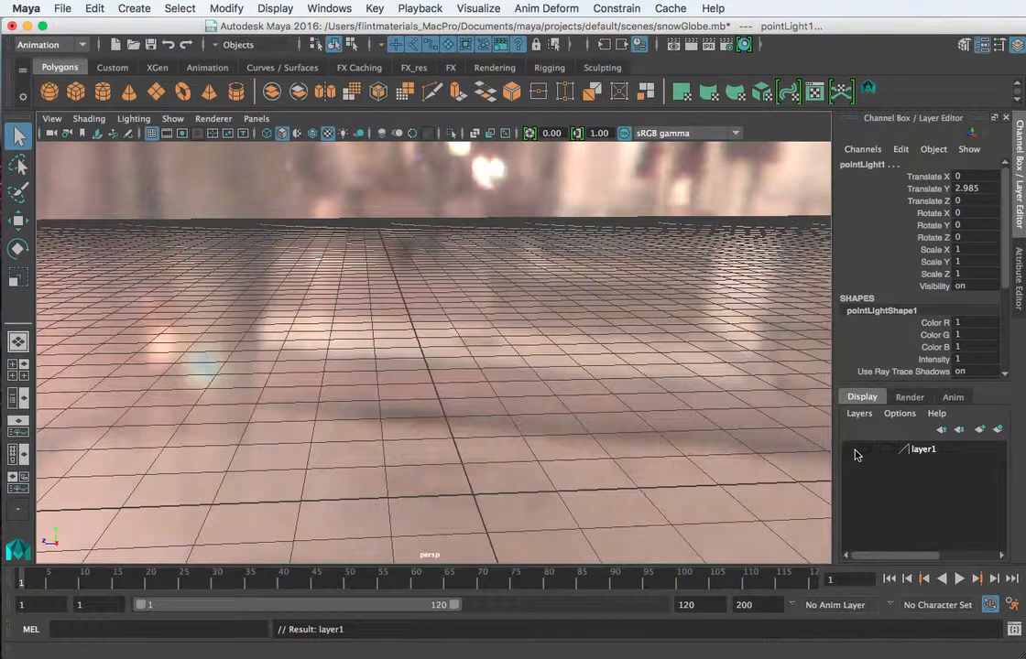
{"action": "left_click", "coordinate": [853, 452]}
{"action": "left_click", "coordinate": [854, 452]}
{"action": "left_click", "coordinate": [563, 301]}
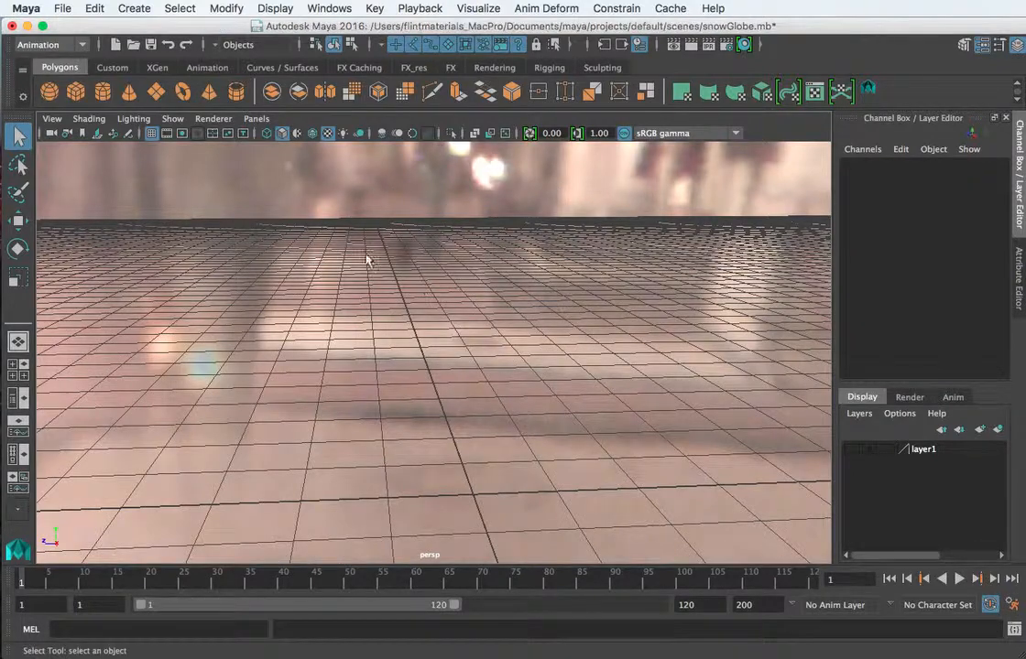
- Import animatedSnowmanExport.mb into the snow globe scene and select the imported snowman
{"action": "left_click", "coordinate": [63, 8]}
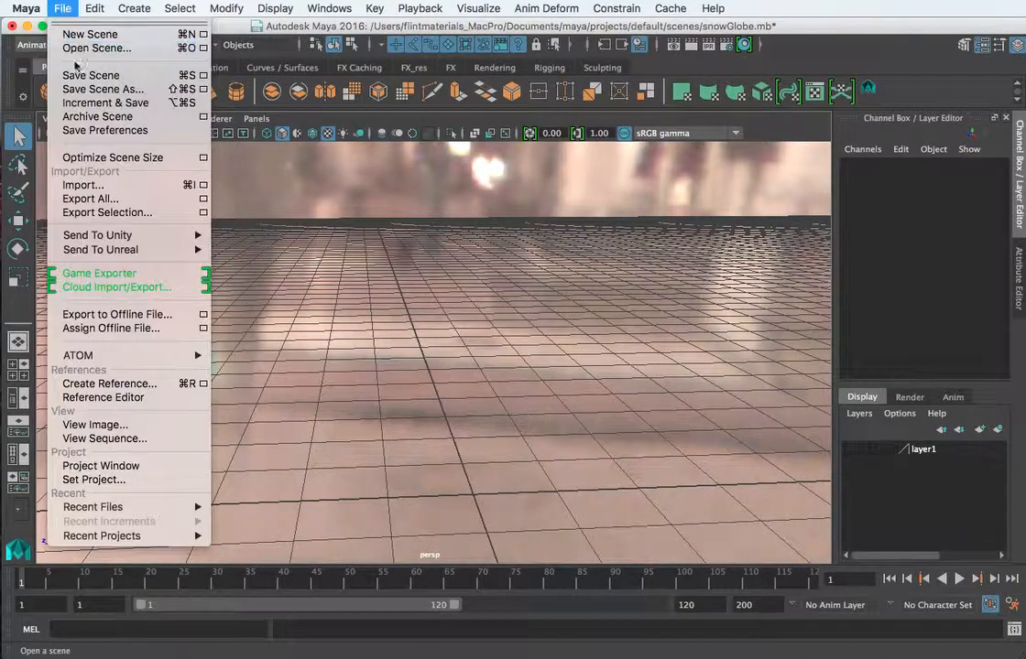
{"action": "left_click", "coordinate": [82, 186]}
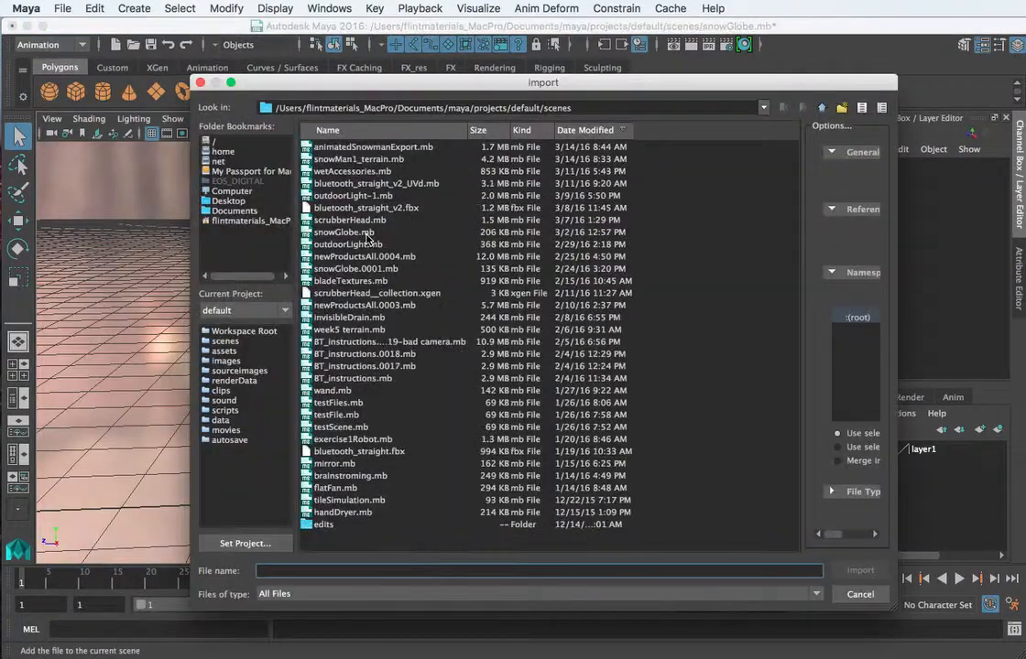
{"action": "left_click", "coordinate": [325, 149]}
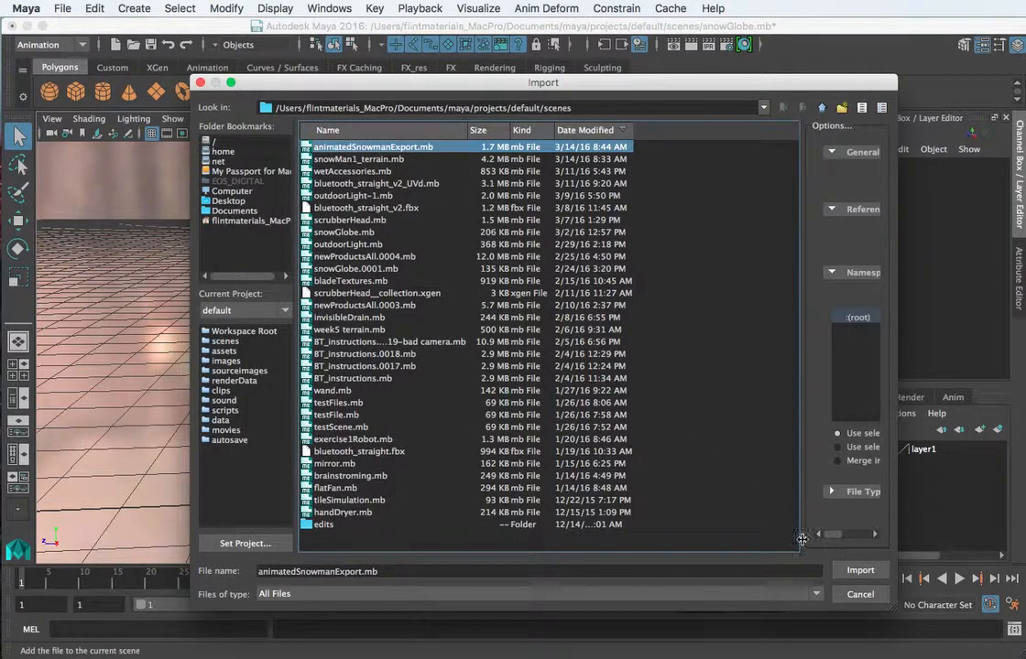
{"action": "left_click", "coordinate": [860, 570]}
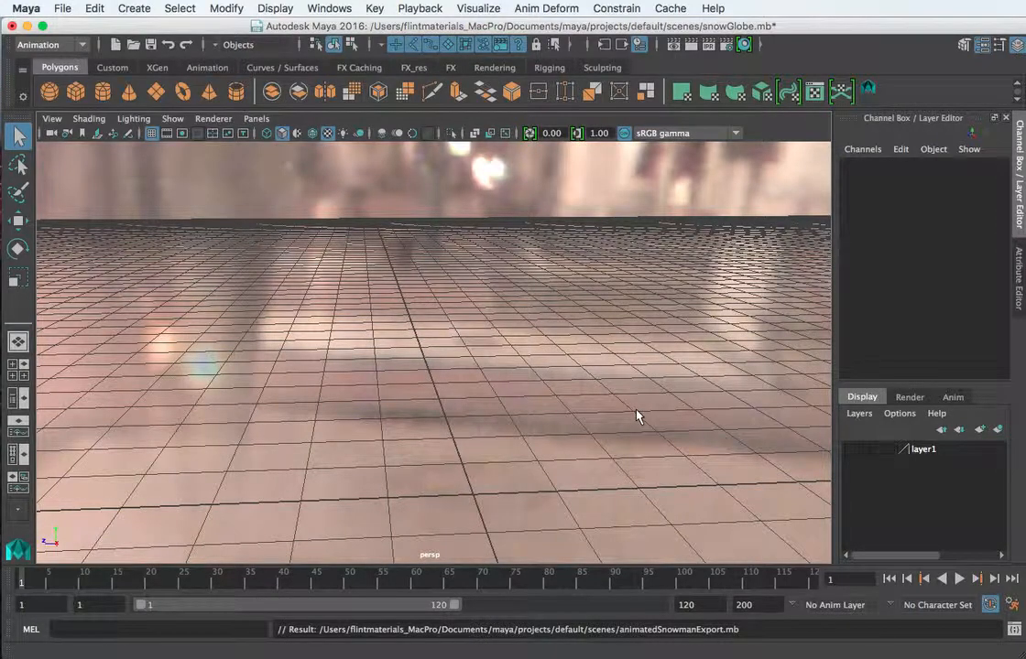
{"action": "scroll", "coordinate": [626, 411], "scroll_direction": "down", "scroll_amount": 5}
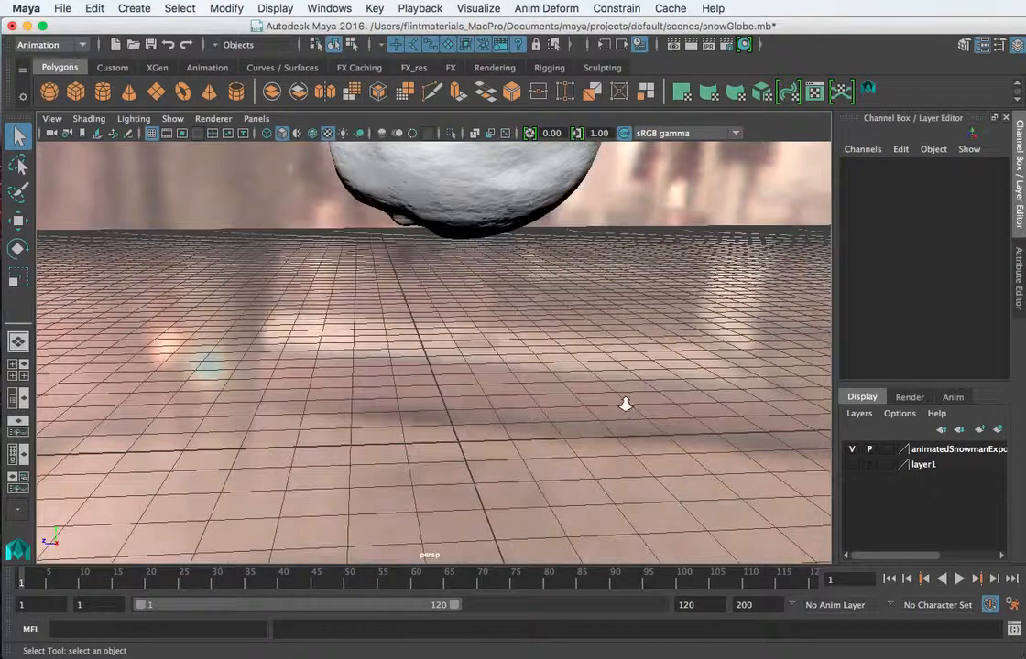
{"action": "scroll", "coordinate": [626, 411], "scroll_direction": "up", "scroll_amount": 3}
{"action": "left_click_drag", "start_coordinate": [625, 410], "coordinate": [492, 253], "text": "alt"}
{"action": "left_click", "coordinate": [490, 260]}
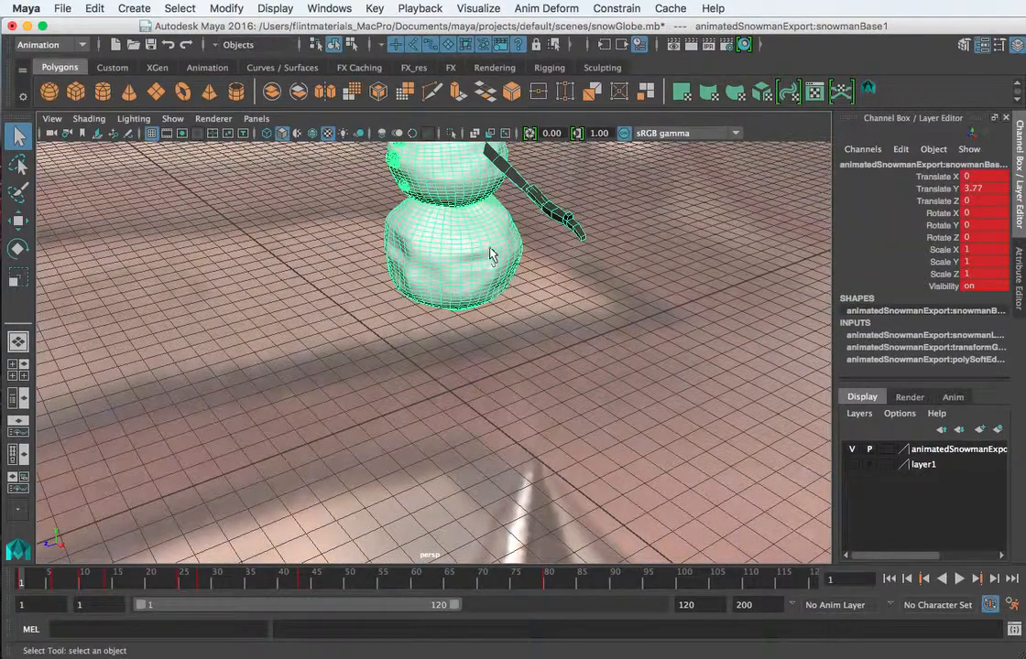
- Examine the imported snowman's blinn2 and coalMaterial materials in the Hypershade and Attribute Editor
{"action": "left_click", "coordinate": [24, 465]}
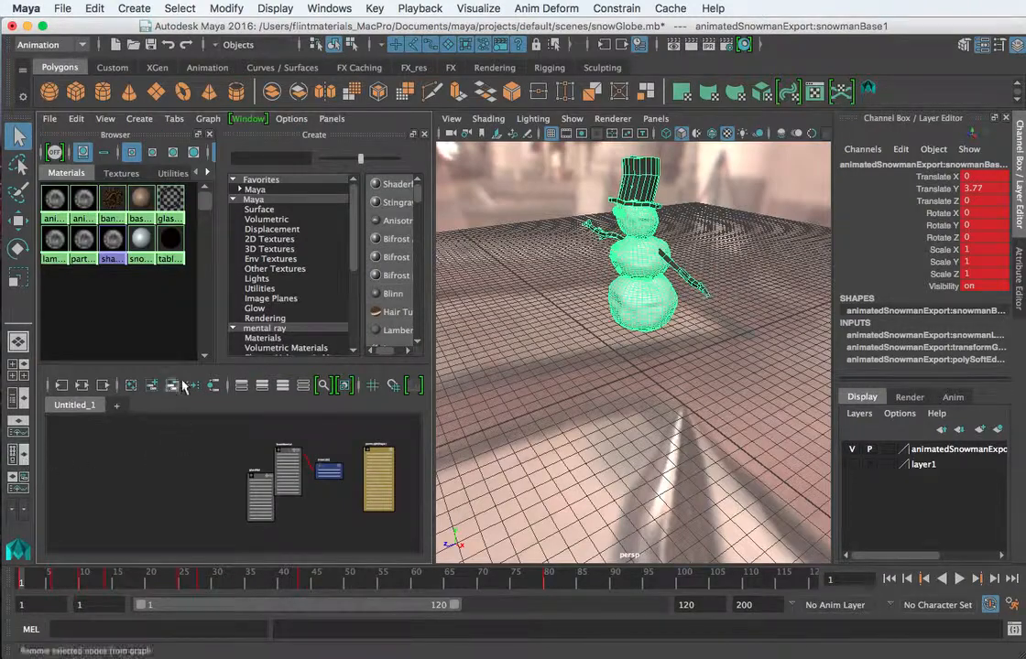
{"action": "double_click", "coordinate": [57, 200]}
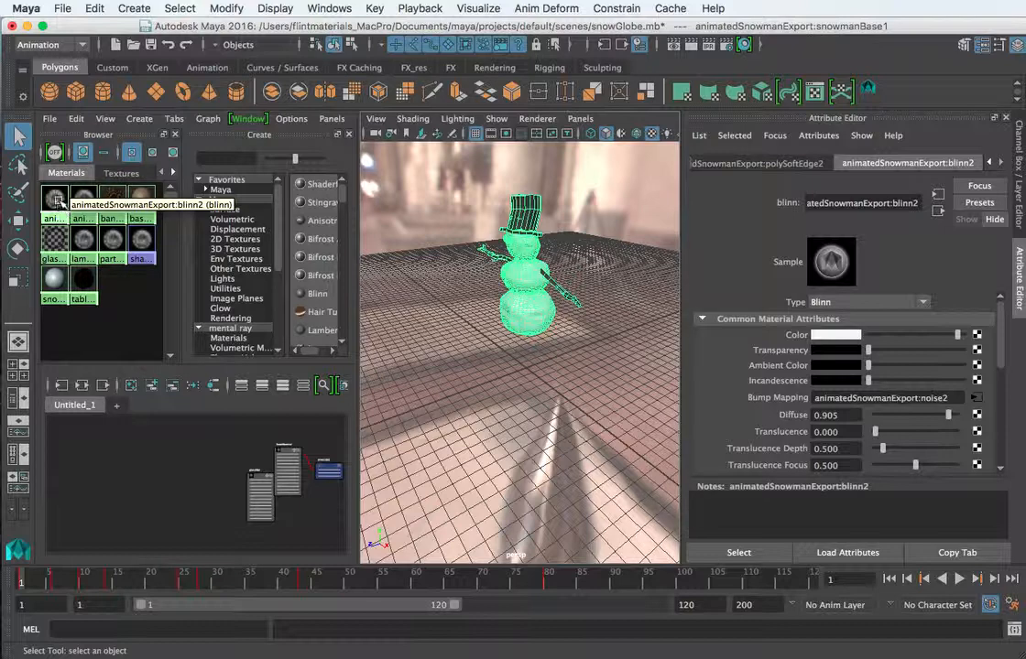
{"action": "left_click", "coordinate": [57, 200]}
{"action": "left_click", "coordinate": [529, 310]}
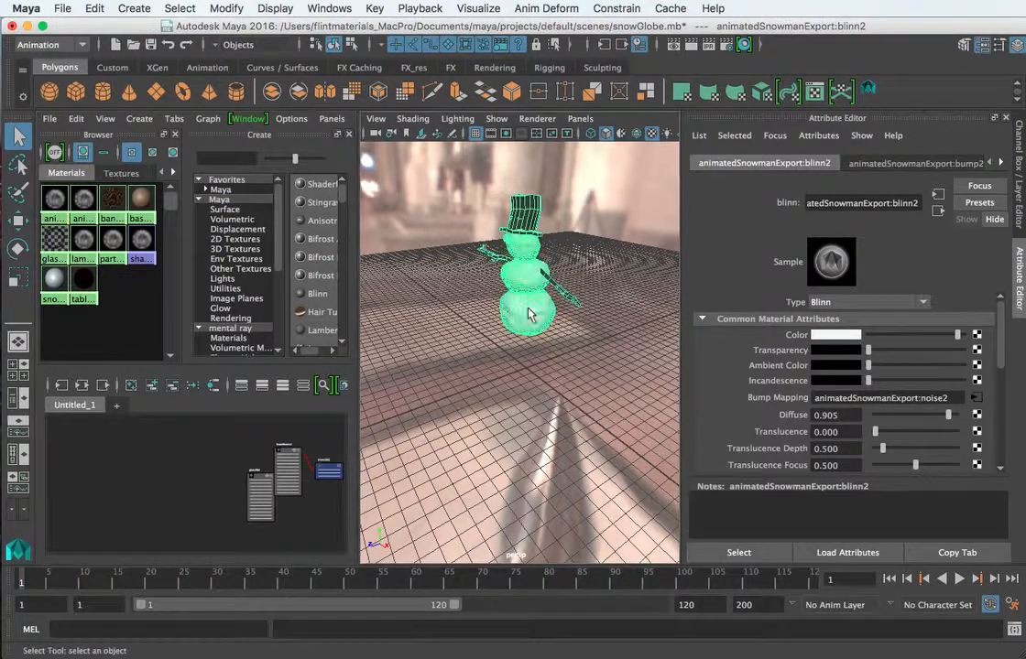
{"action": "left_click", "coordinate": [56, 200]}
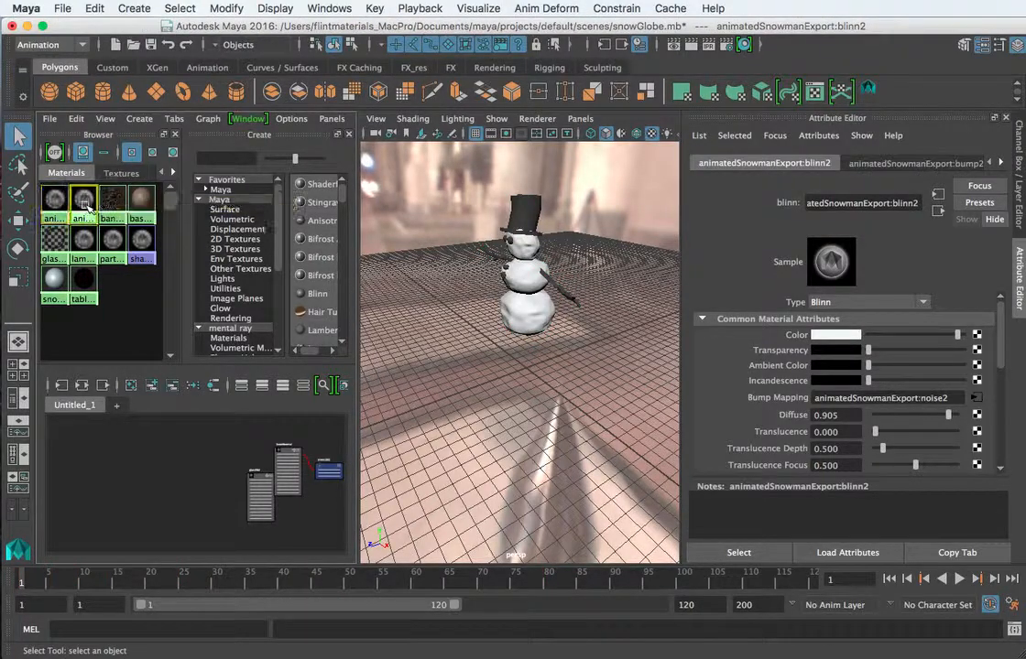
{"action": "left_click", "coordinate": [84, 200]}
{"action": "left_click", "coordinate": [57, 199]}
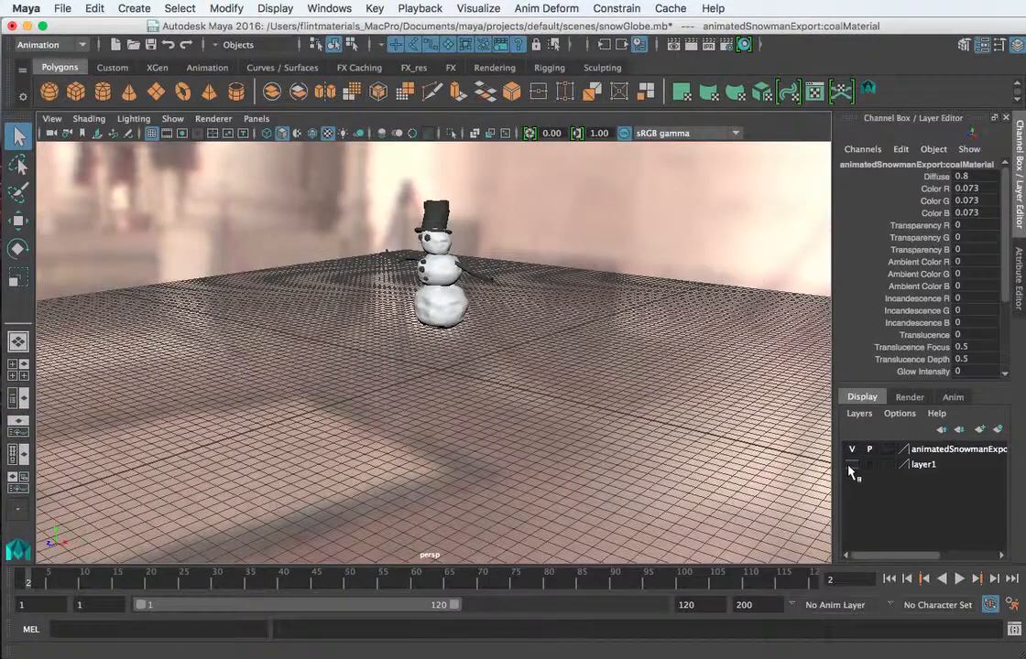
- Make layer1 with the snow globe and table visible and select the snowman above it
{"action": "left_click", "coordinate": [851, 466]}
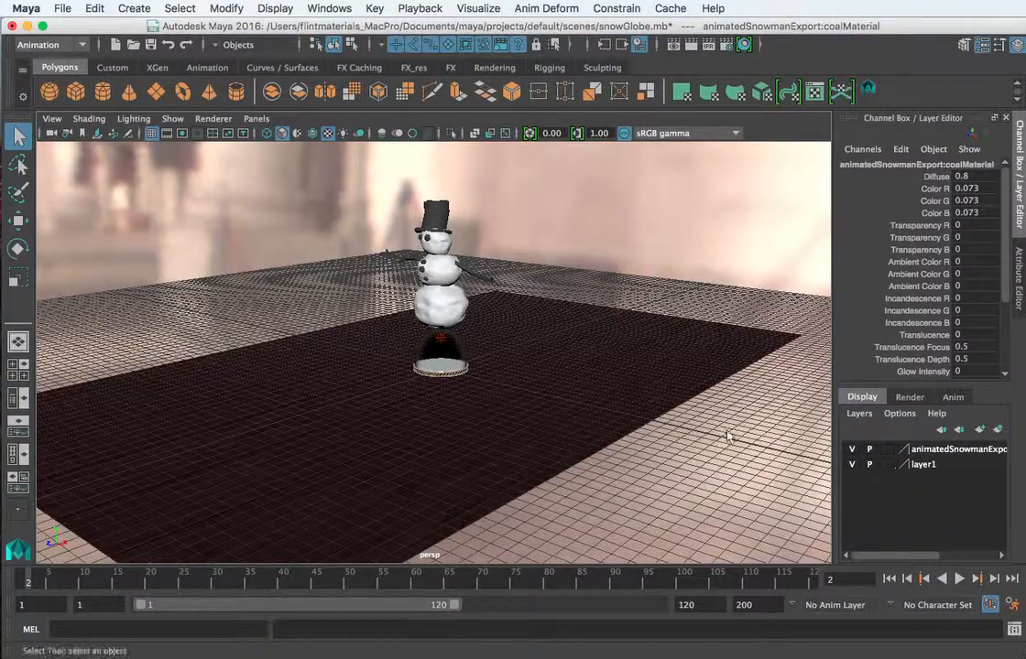
{"action": "scroll", "coordinate": [645, 383], "scroll_direction": "up", "scroll_amount": 5}
{"action": "left_click_drag", "start_coordinate": [645, 383], "coordinate": [553, 379], "text": "alt"}
{"action": "right_click_drag", "start_coordinate": [627, 343], "coordinate": [474, 321], "text": "alt"}
{"action": "left_click", "coordinate": [459, 293]}
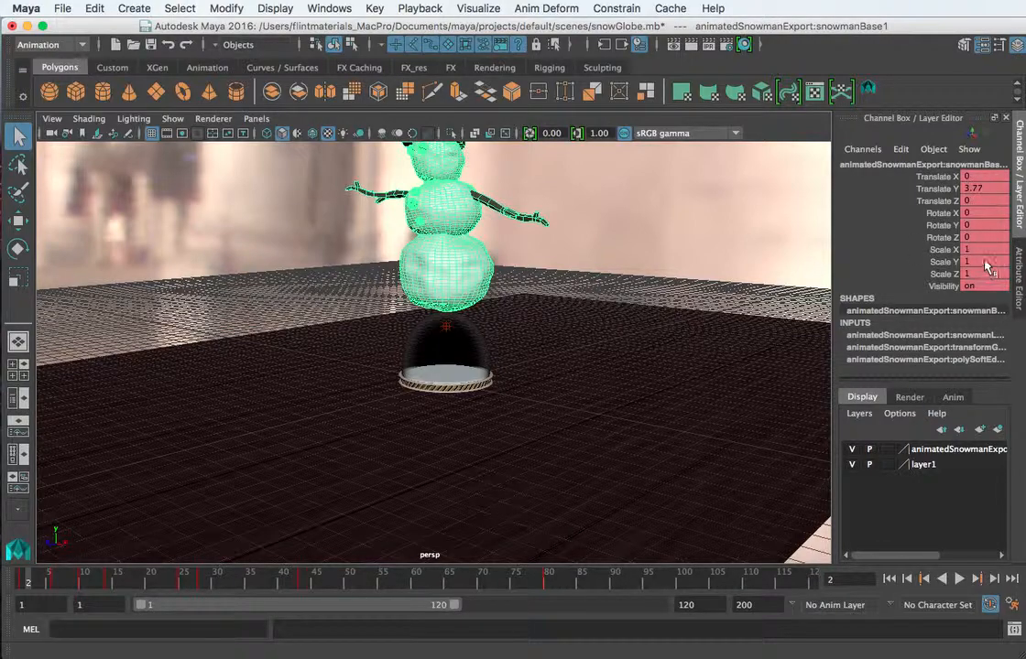
- Try to scale the snowman itself to 0.157 at frame 1 and lower it to Translate Y 0.45 inside the globe
{"action": "left_click_drag", "start_coordinate": [156, 587], "coordinate": [22, 587]}
{"action": "key", "text": "r"}
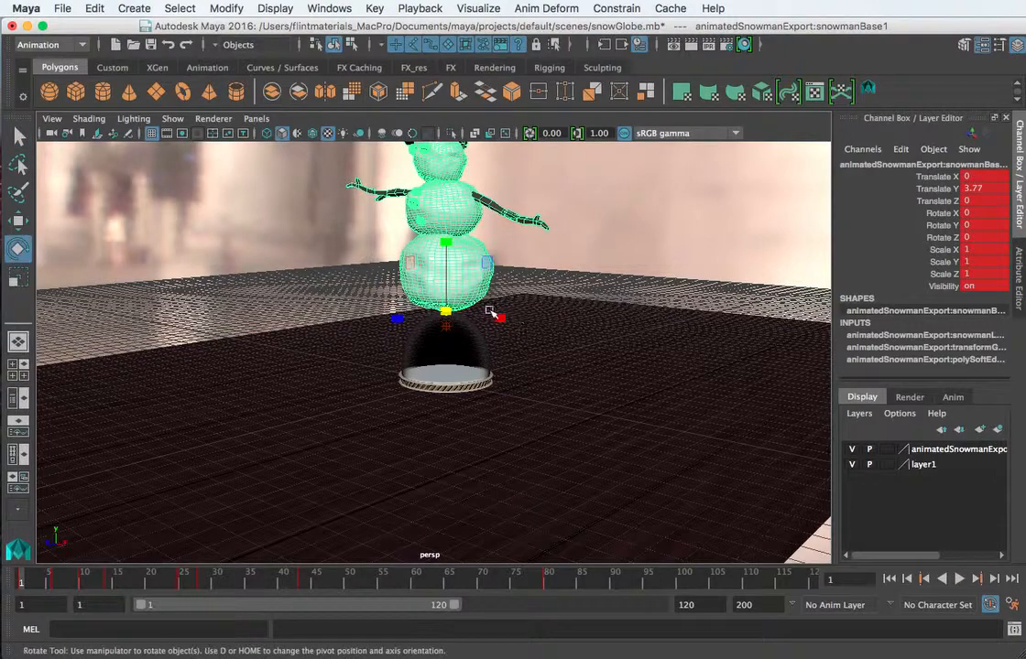
{"action": "left_click_drag", "start_coordinate": [436, 323], "coordinate": [241, 415]}
{"action": "key", "text": "w"}
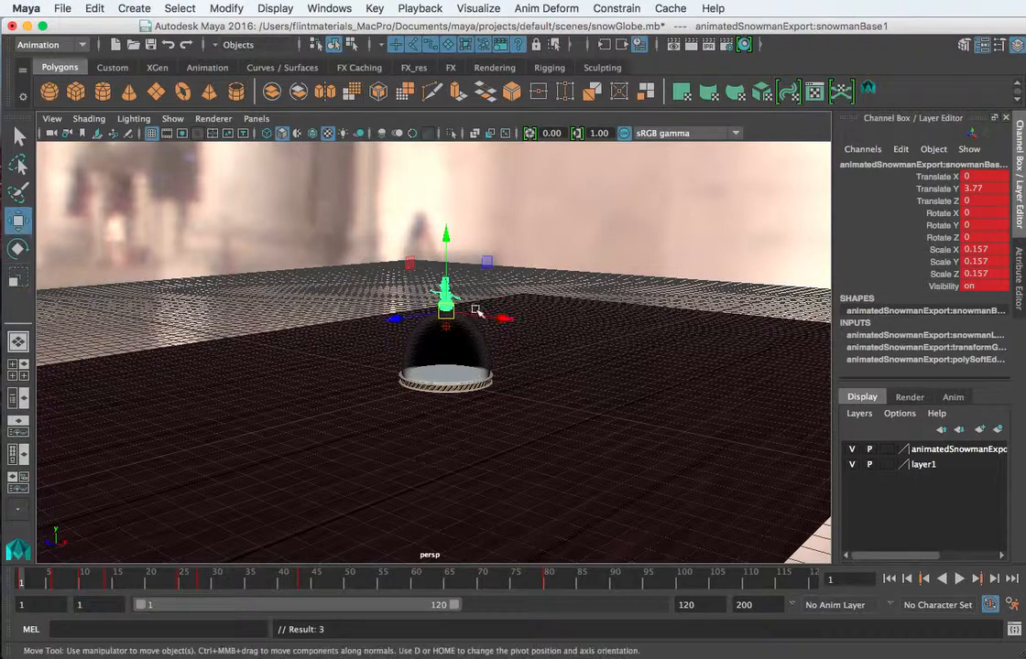
{"action": "left_click_drag", "start_coordinate": [448, 244], "coordinate": [448, 308]}
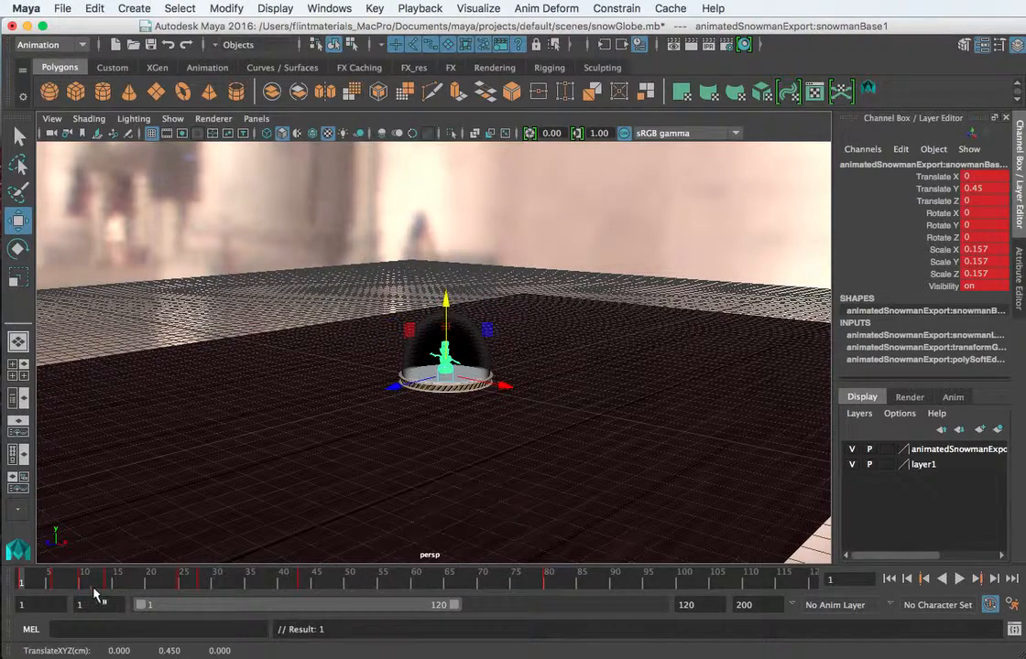
- Scrub the timeline to frame 15 to check the animation, and undo the snowman's move and scaling
{"action": "left_click_drag", "start_coordinate": [24, 586], "coordinate": [116, 586]}
{"action": "key", "text": "z"}
{"action": "key", "text": "z"}
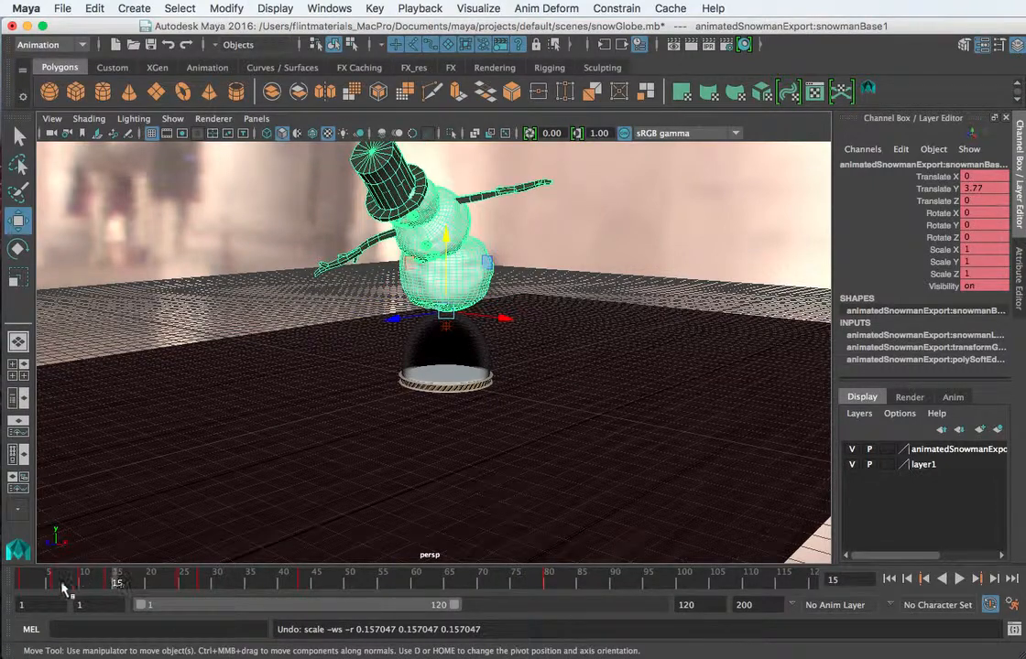
{"action": "key", "text": "z"}
{"action": "key", "text": "z"}
{"action": "key", "text": "z"}
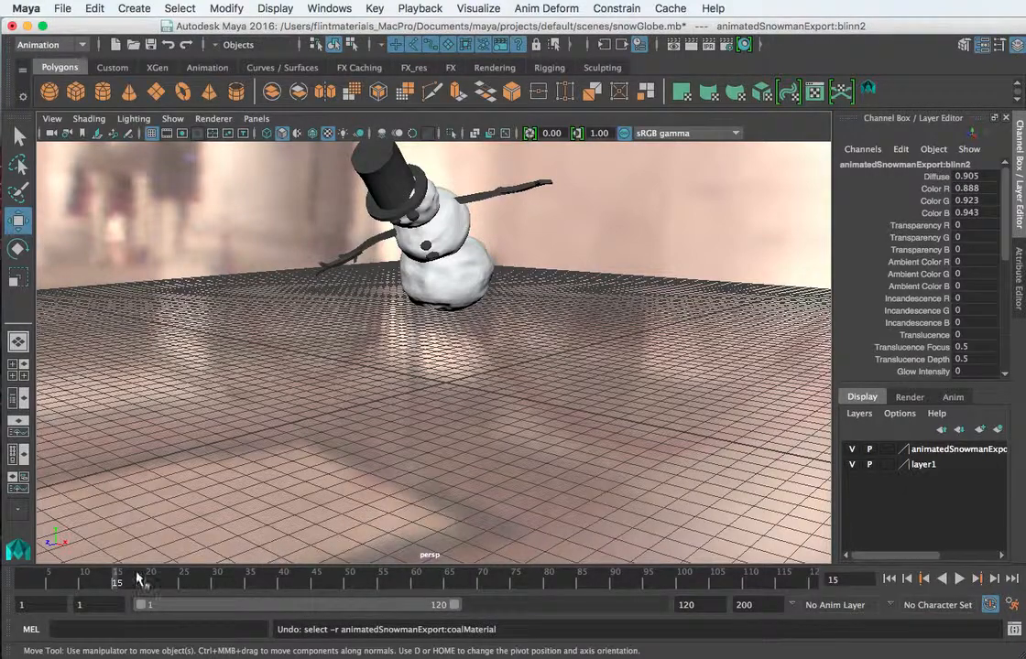
- Play the snowman's animation briefly, show the snow globe and table of layer1 again, and select the snowman
{"action": "left_click_drag", "start_coordinate": [114, 582], "coordinate": [3, 585]}
{"action": "key", "text": "alt+v"}
{"action": "key", "text": "alt+v"}
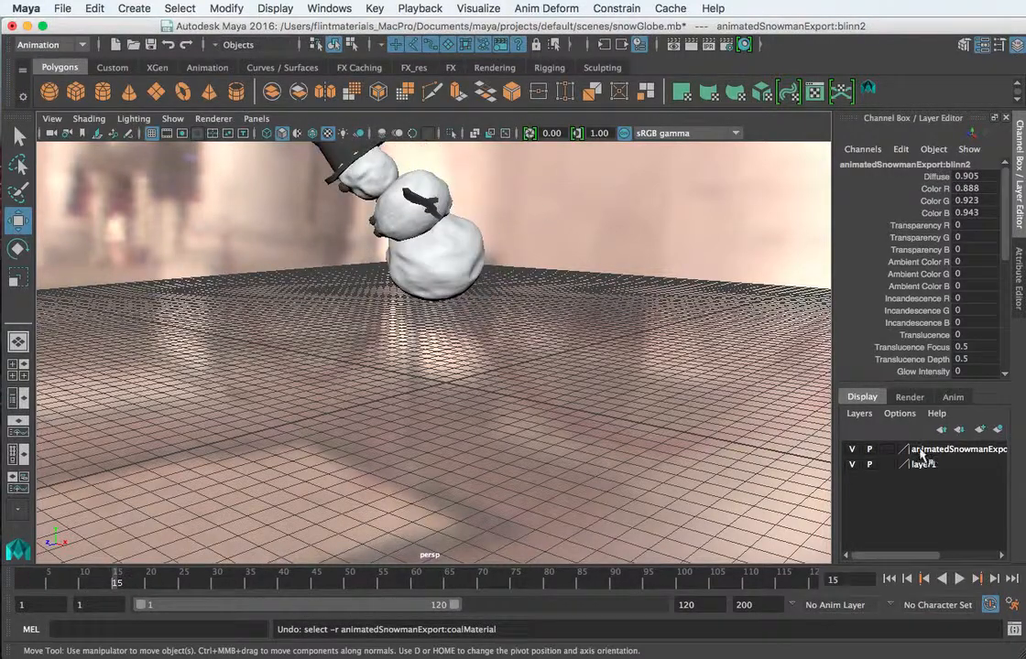
{"action": "left_click", "coordinate": [853, 466]}
{"action": "left_click_drag", "start_coordinate": [545, 440], "coordinate": [469, 295], "text": "alt"}
{"action": "left_click", "coordinate": [464, 275]}
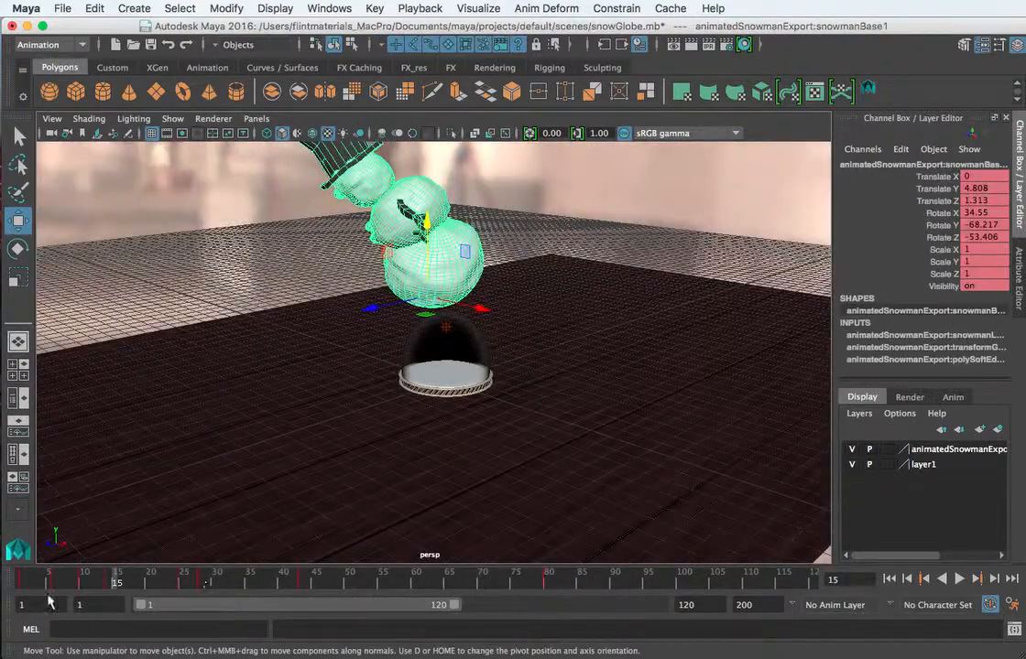
- Return to frame 1, group the snowman and move the group's pivot up to the base of the snowman
{"action": "key", "text": "alt+shift+v"}
{"action": "left_click_drag", "start_coordinate": [408, 333], "coordinate": [407, 267], "text": "alt"}
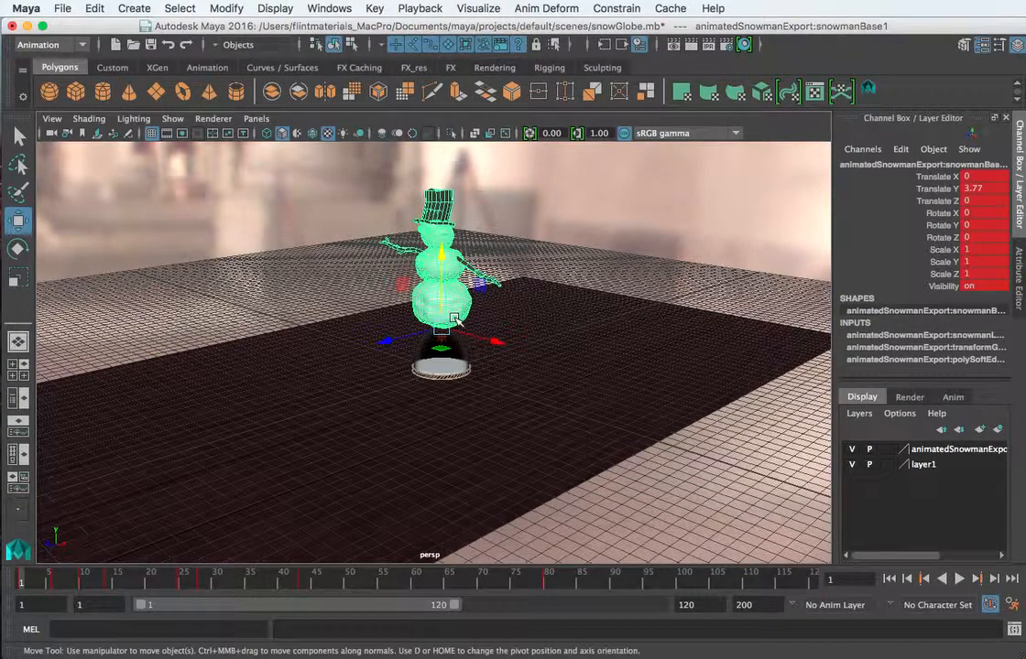
{"action": "key", "text": "ctrl+g"}
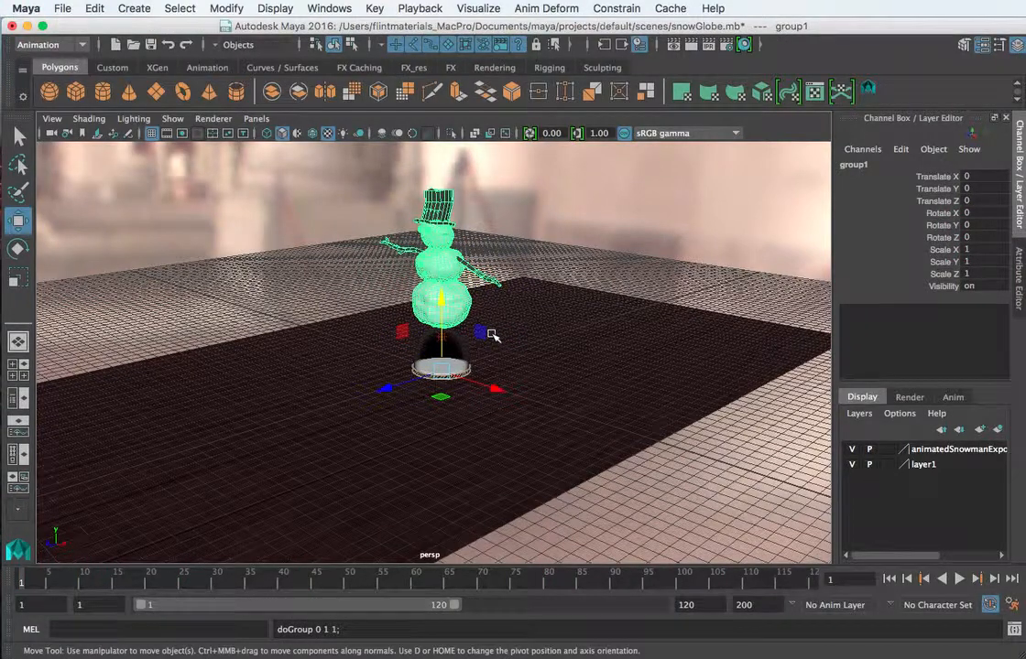
{"action": "left_click_drag", "start_coordinate": [441, 341], "coordinate": [389, 275]}
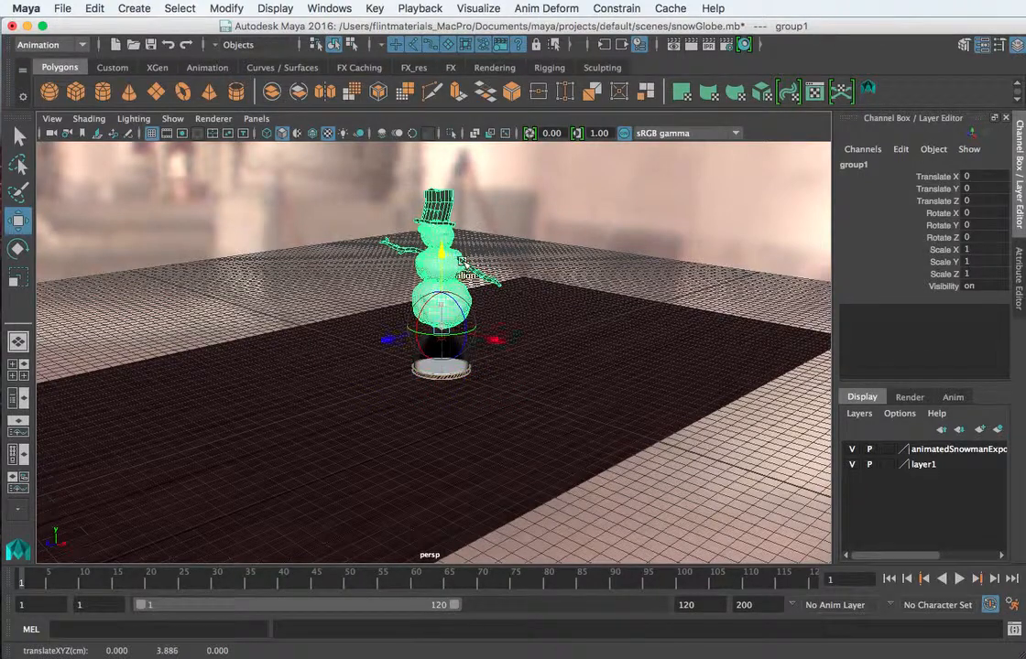
- Open the Outliner and rename group1, the parent of the snowman base, as snowmanGroup
{"action": "left_click", "coordinate": [280, 9]}
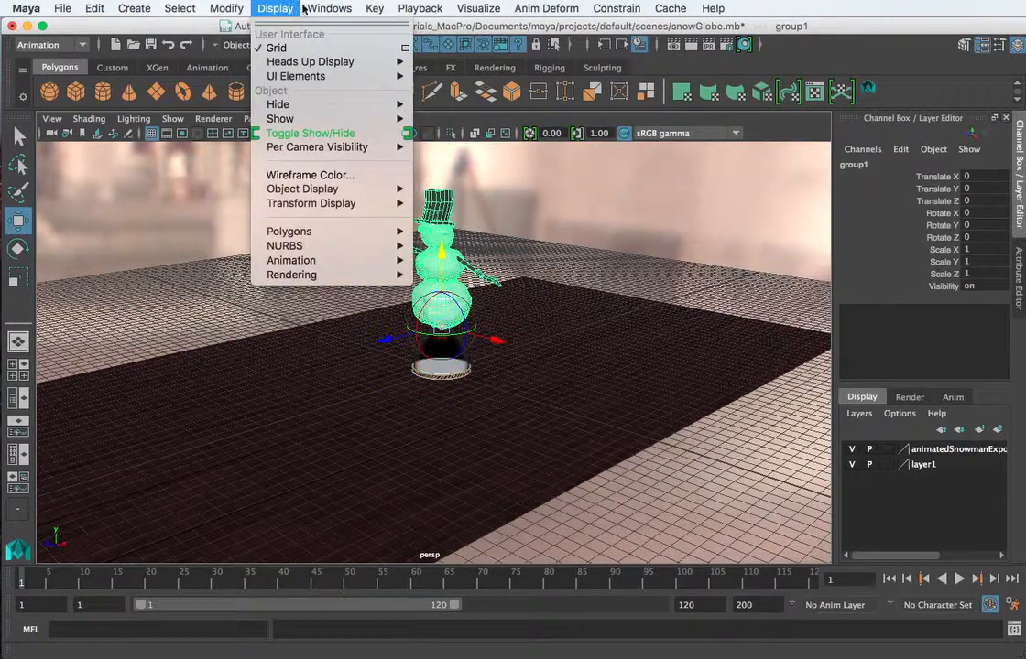
{"action": "mouse_move", "coordinate": [322, 10]}
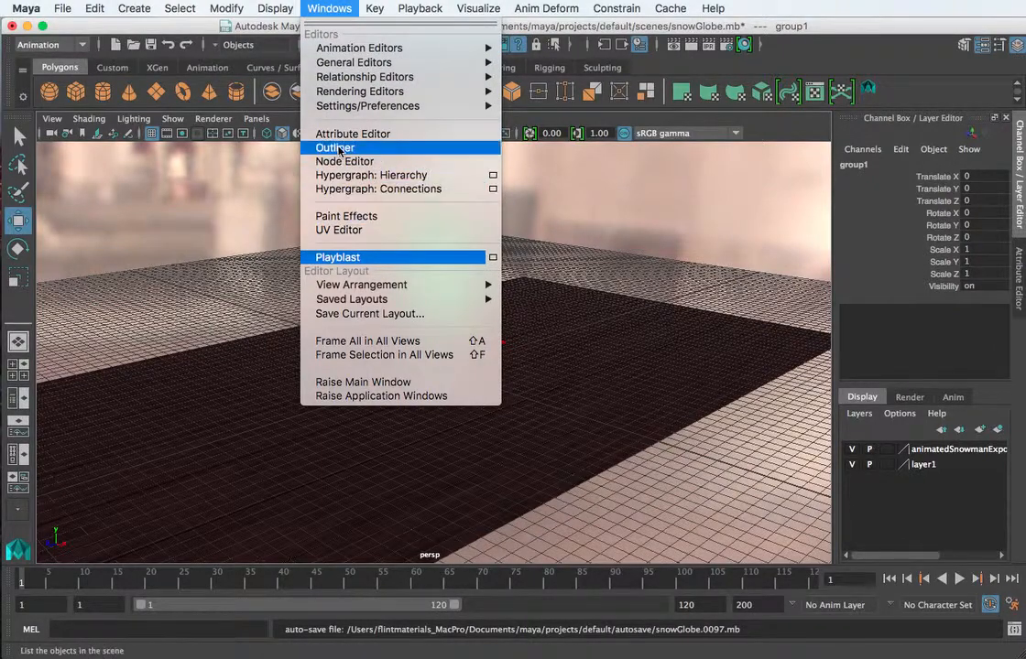
{"action": "key", "text": "Escape"}
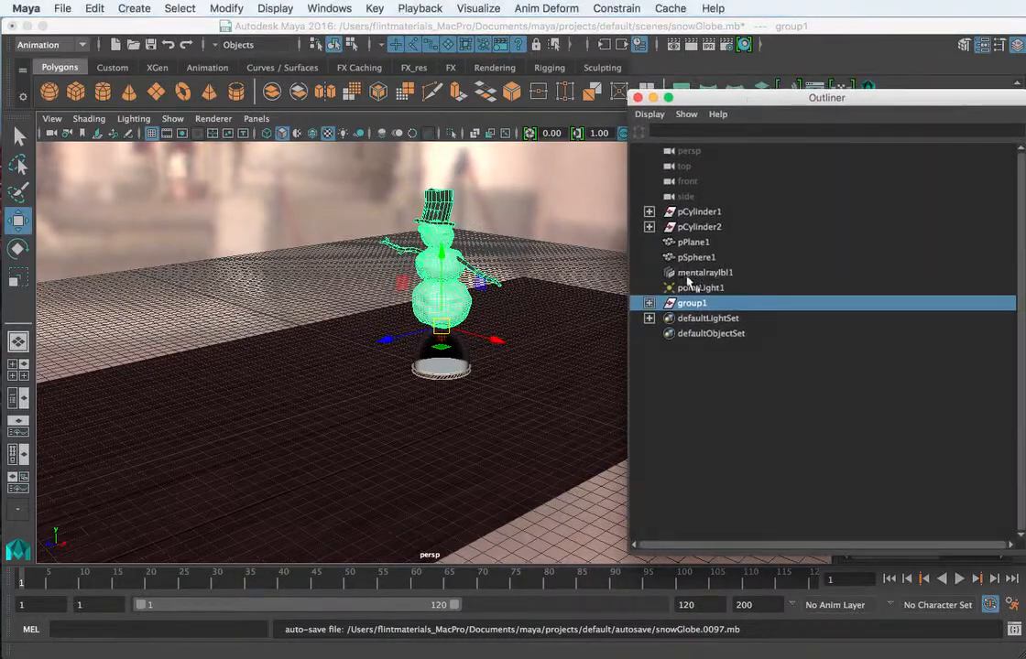
{"action": "left_click", "coordinate": [648, 303]}
{"action": "left_click", "coordinate": [760, 318]}
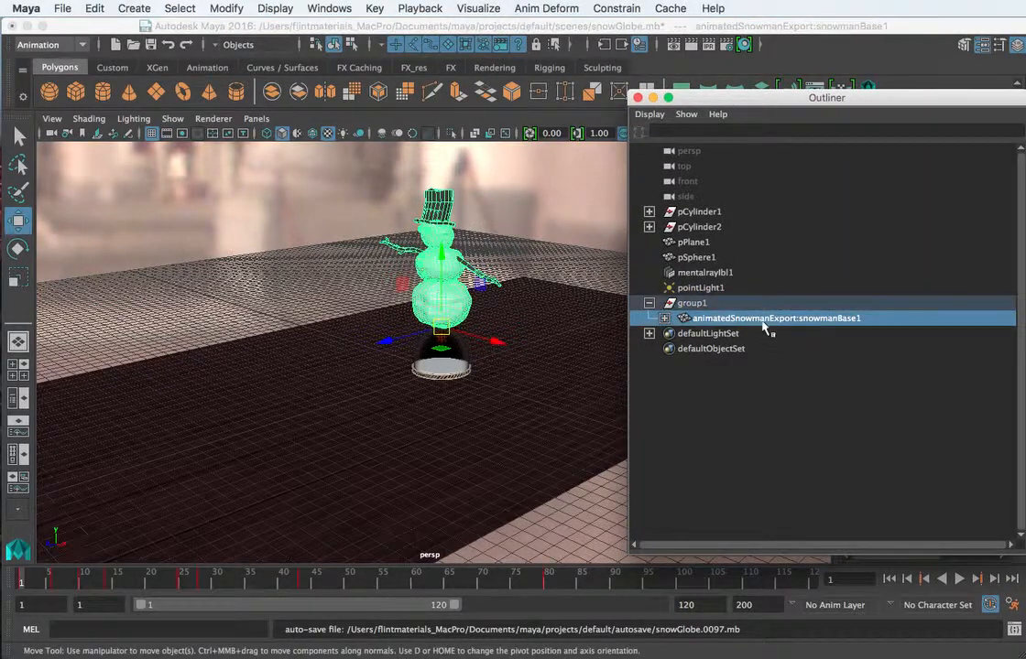
{"action": "left_click", "coordinate": [664, 318]}
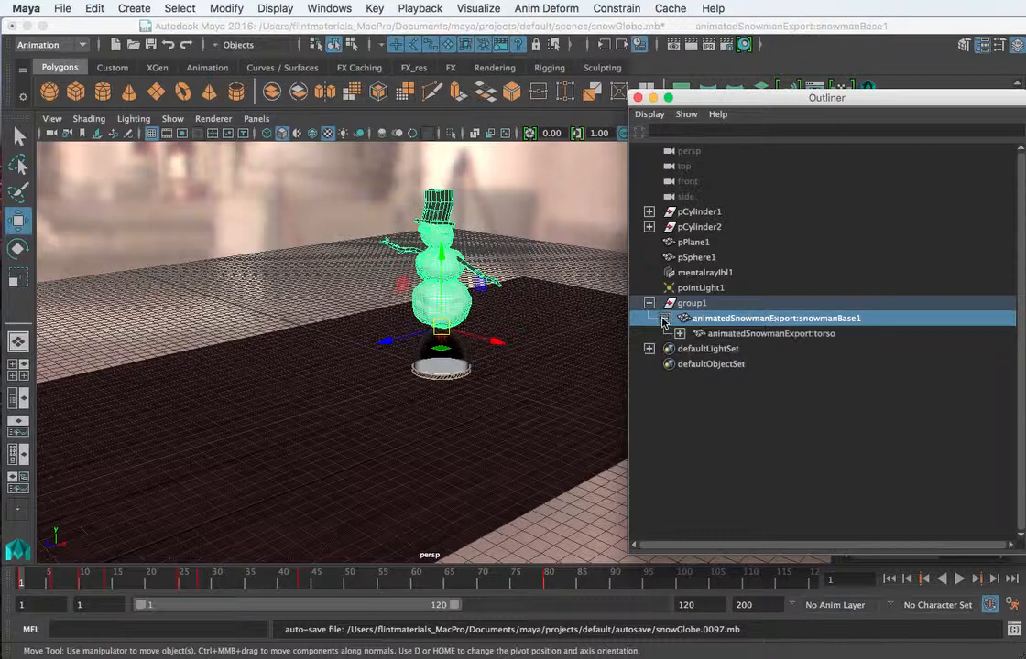
{"action": "left_click", "coordinate": [664, 319]}
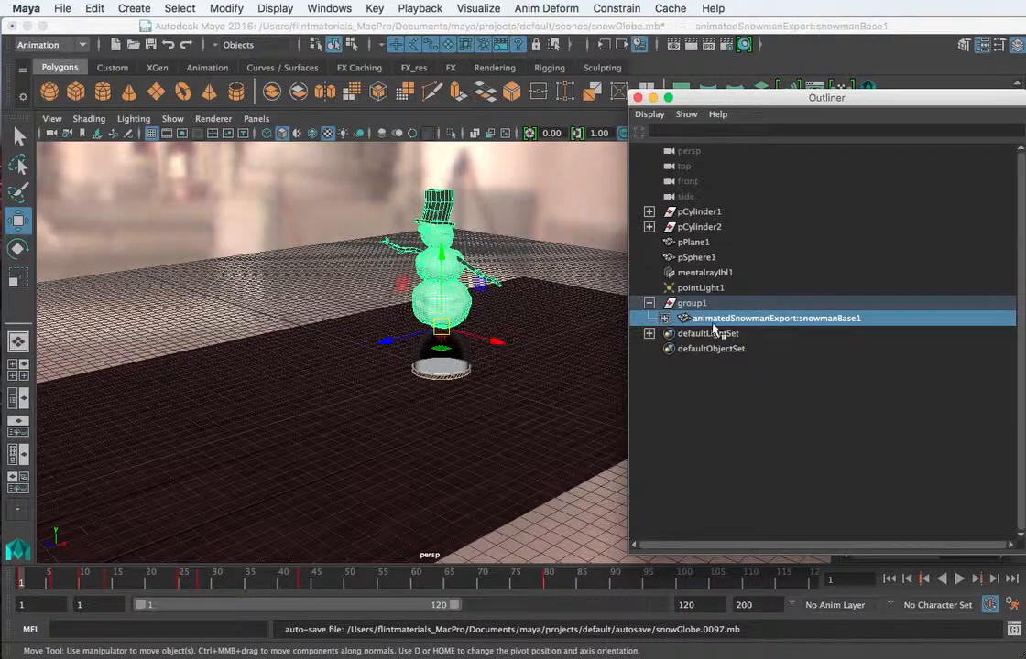
{"action": "double_click", "coordinate": [693, 303]}
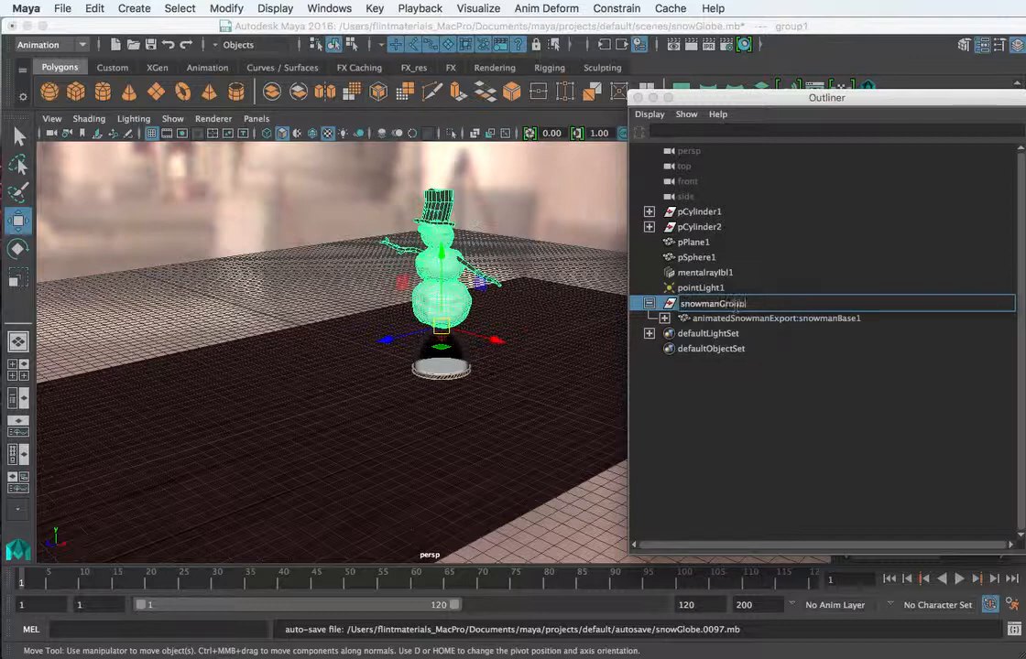
{"action": "type", "text": "snowmanGroup"}
{"action": "key", "text": "Return"}
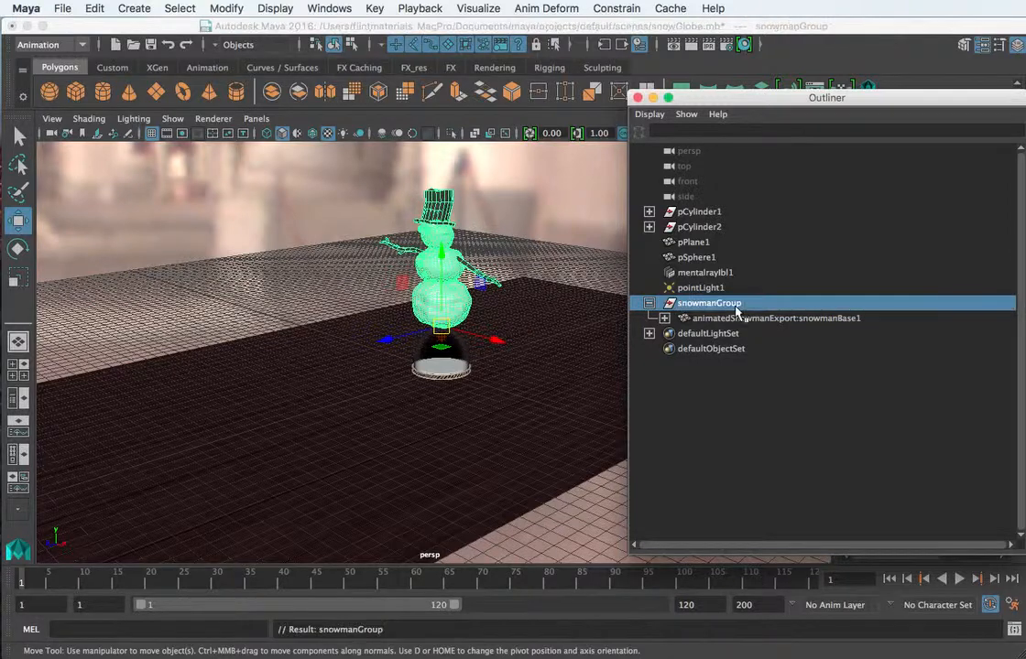
- Scale snowmanGroup down uniformly in two passes until the snowman is small enough to fit inside the globe
{"action": "left_click", "coordinate": [584, 327]}
{"action": "key", "text": "r"}
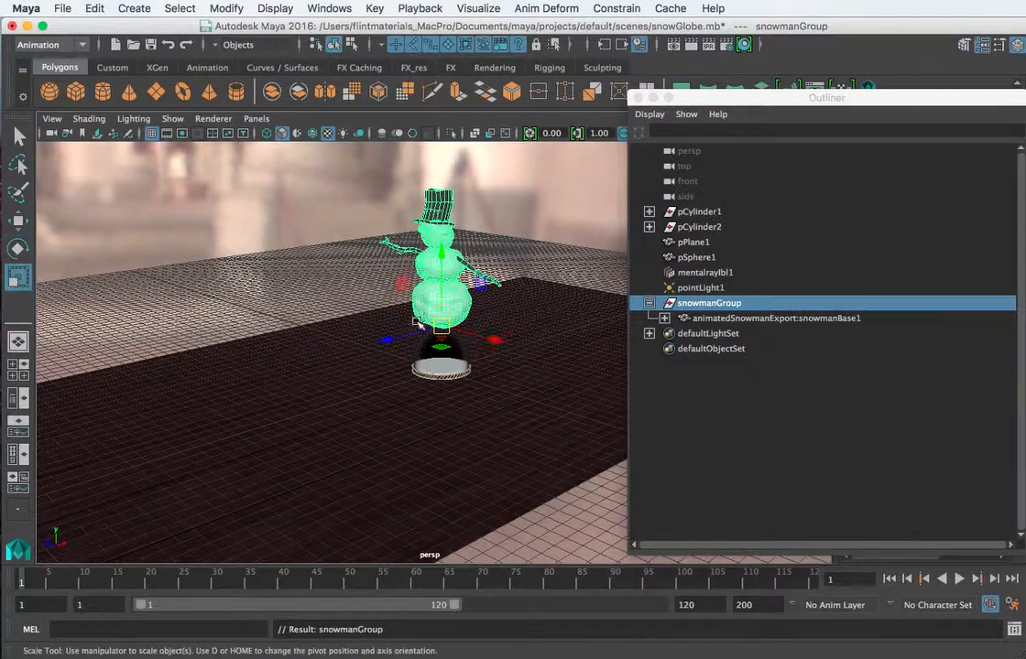
{"action": "left_click_drag", "start_coordinate": [441, 326], "coordinate": [316, 359]}
{"action": "key", "text": "w"}
{"action": "scroll", "coordinate": [481, 298], "scroll_direction": "up", "scroll_amount": 4}
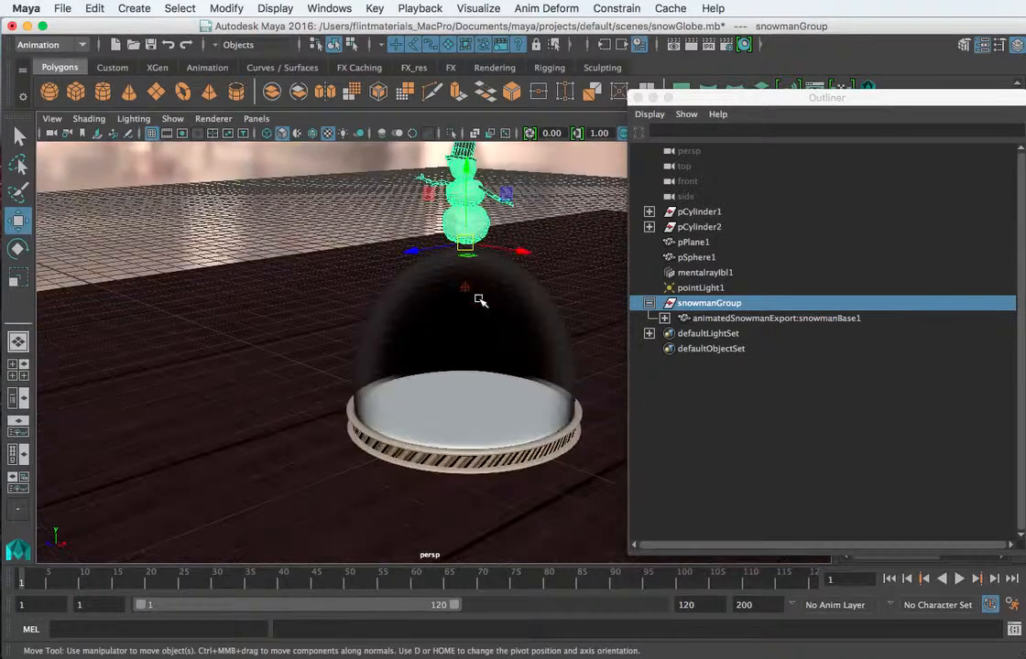
{"action": "key", "text": "r"}
{"action": "left_click_drag", "start_coordinate": [471, 247], "coordinate": [409, 266]}
- Lower snowmanGroup vertically onto the globe's white base at about Y 0.44 and play the animation to check it
{"action": "key", "text": "w"}
{"action": "left_click_drag", "start_coordinate": [467, 183], "coordinate": [460, 339]}
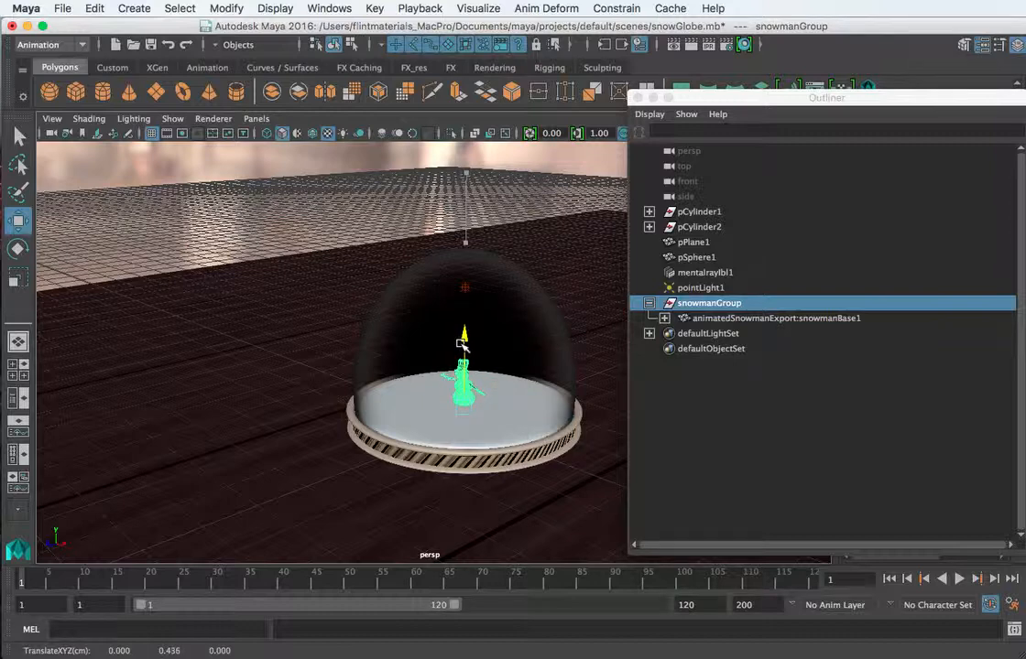
{"action": "key", "text": "r"}
{"action": "key", "text": "w"}
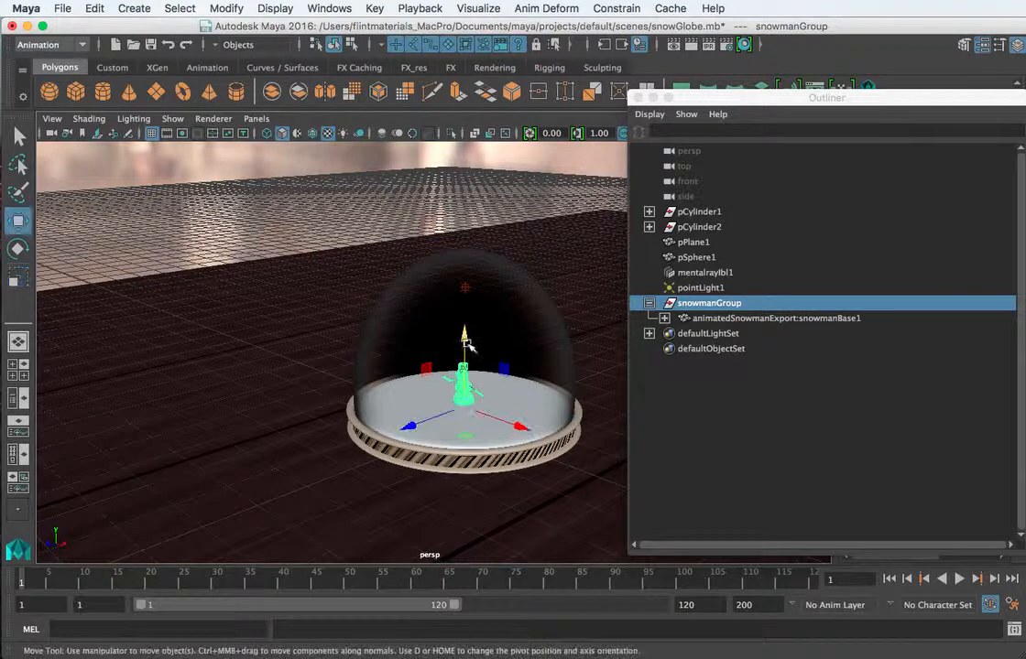
{"action": "key", "text": "alt+v"}
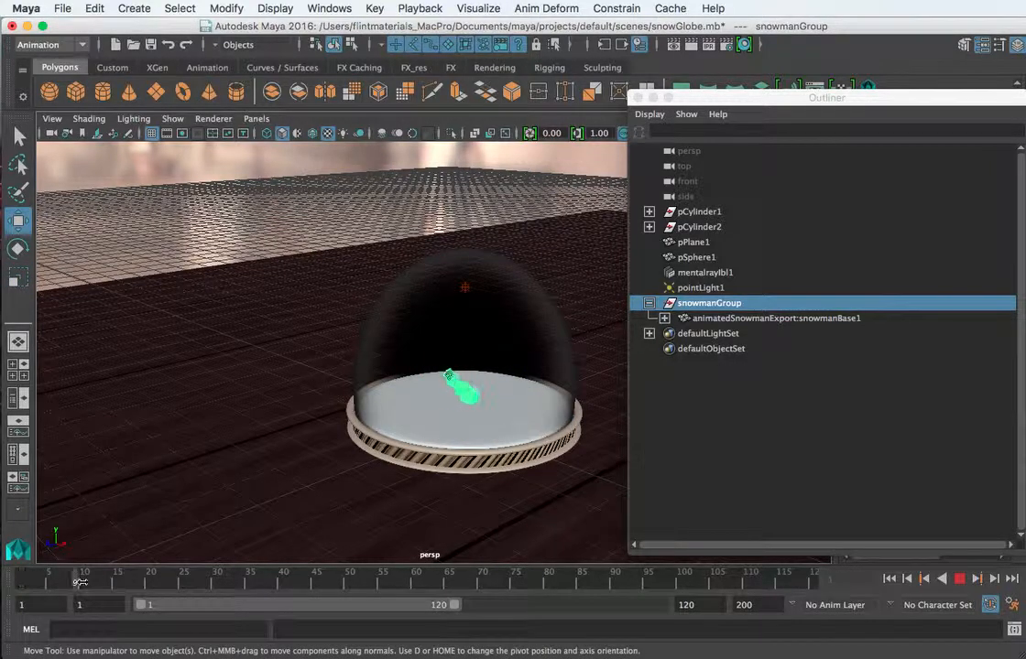